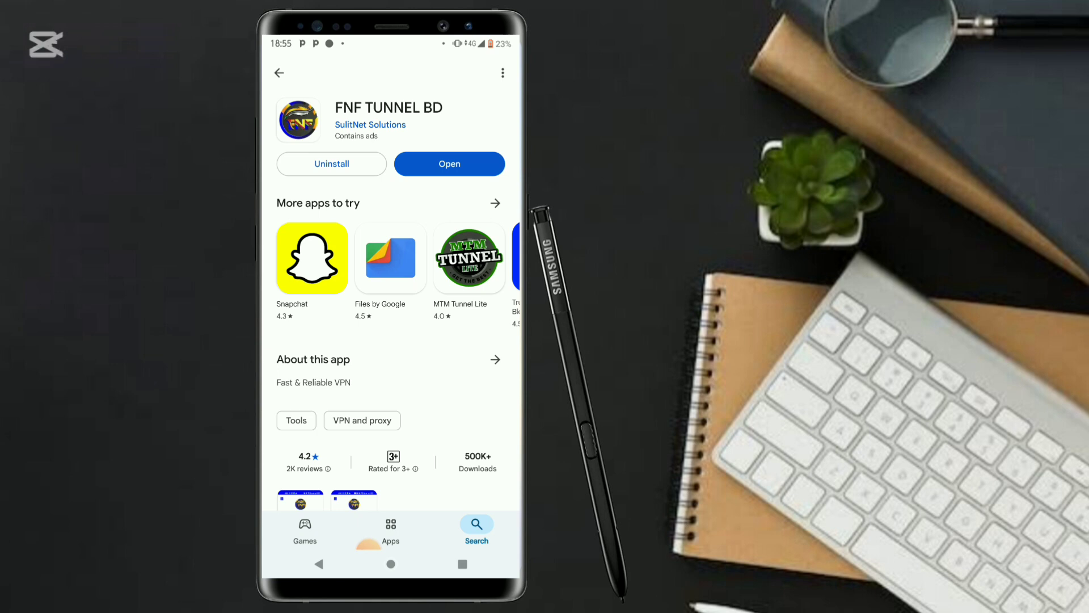
# Launch FNF TUNNEL BD from its Google Play Store listing
pyautogui.click(449, 163)
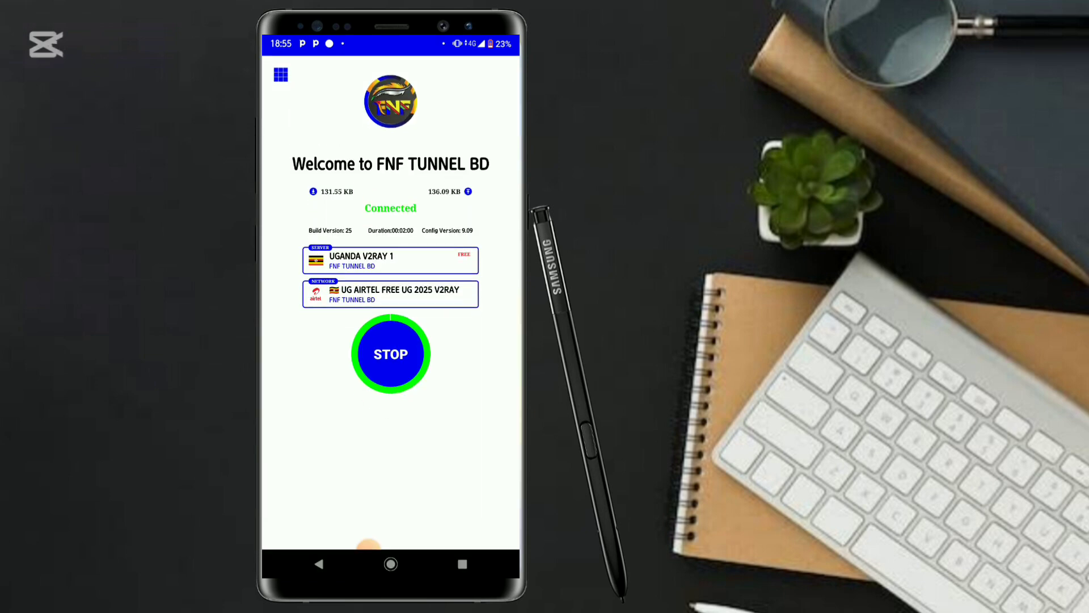
# Disconnect the Uganda V2Ray VPN session and mark the main screen with a rectangle annotation
pyautogui.click(390, 354)
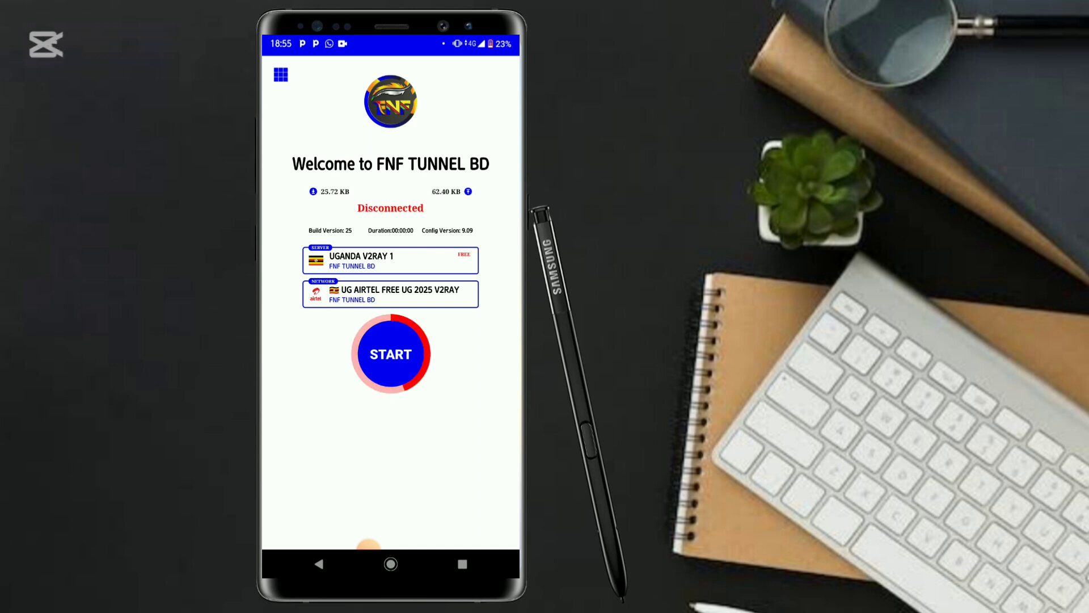
pyautogui.click(369, 545)
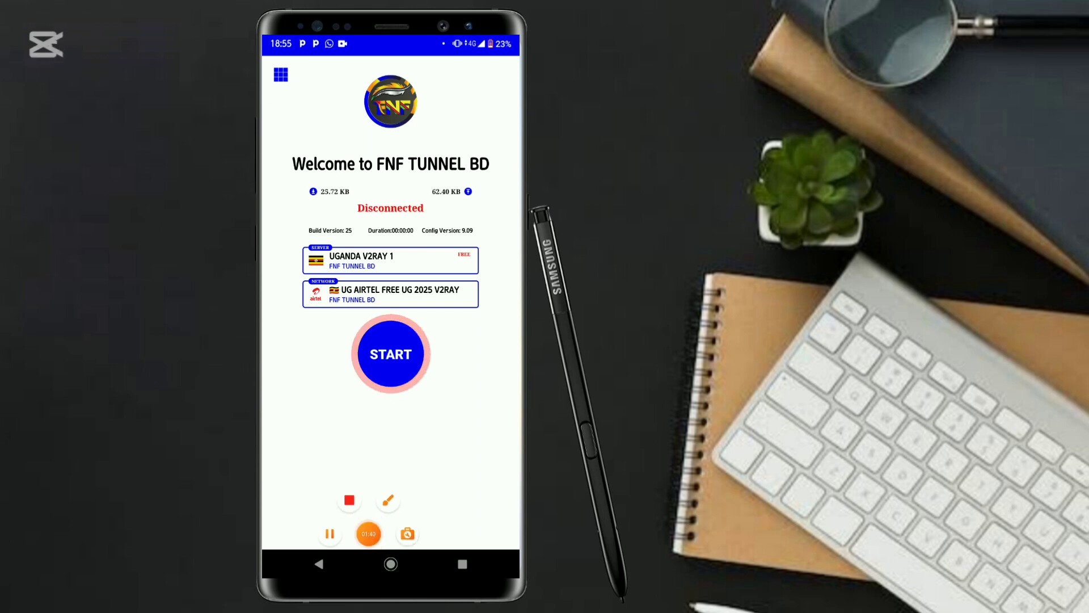
pyautogui.click(388, 500)
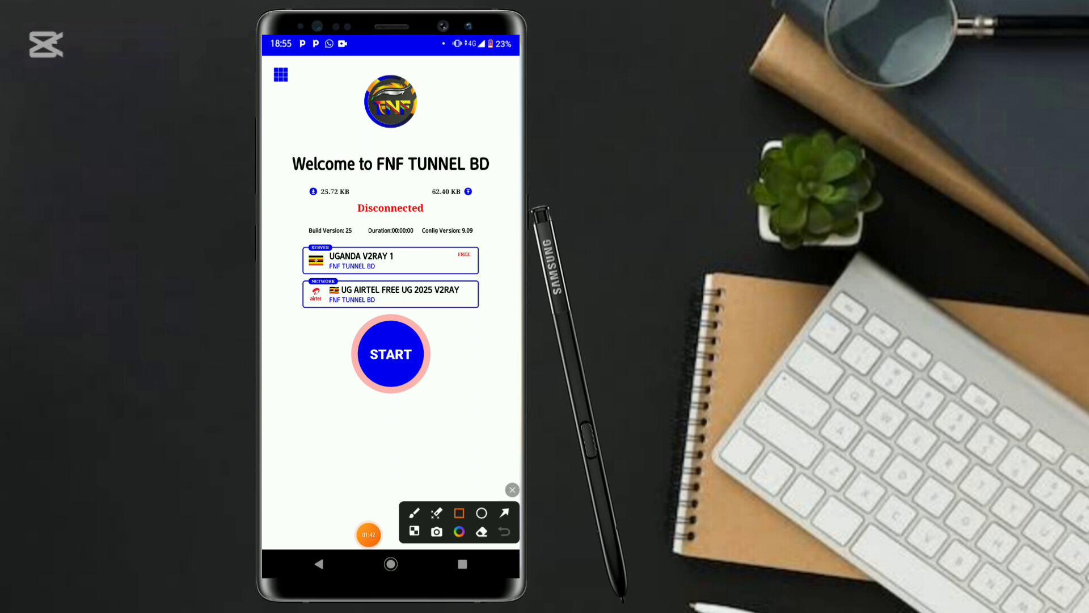
pyautogui.moveTo(276, 262); pyautogui.dragTo(512, 325)
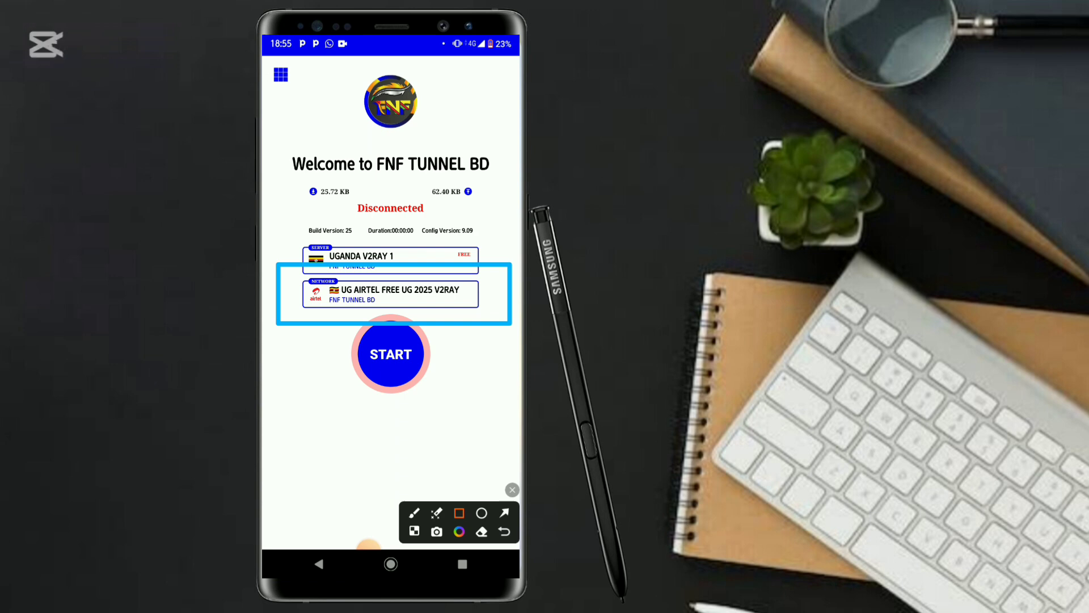
# Bring up the app's extra options menu and sketch on screen with the recorder
pyautogui.click(512, 490)
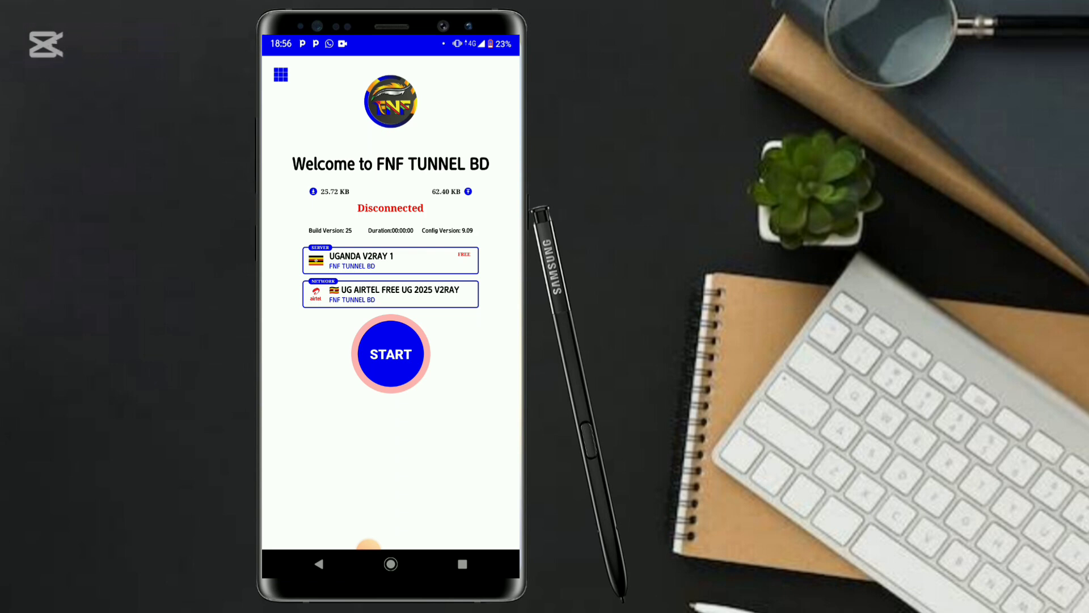
pyautogui.click(281, 75)
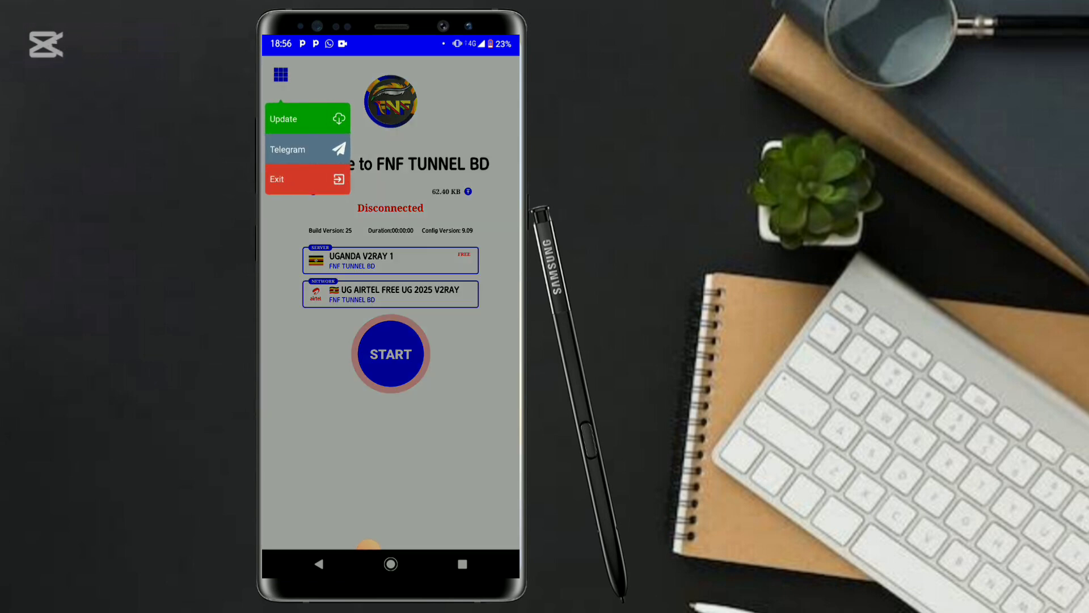
pyautogui.click(368, 543)
pyautogui.click(386, 496)
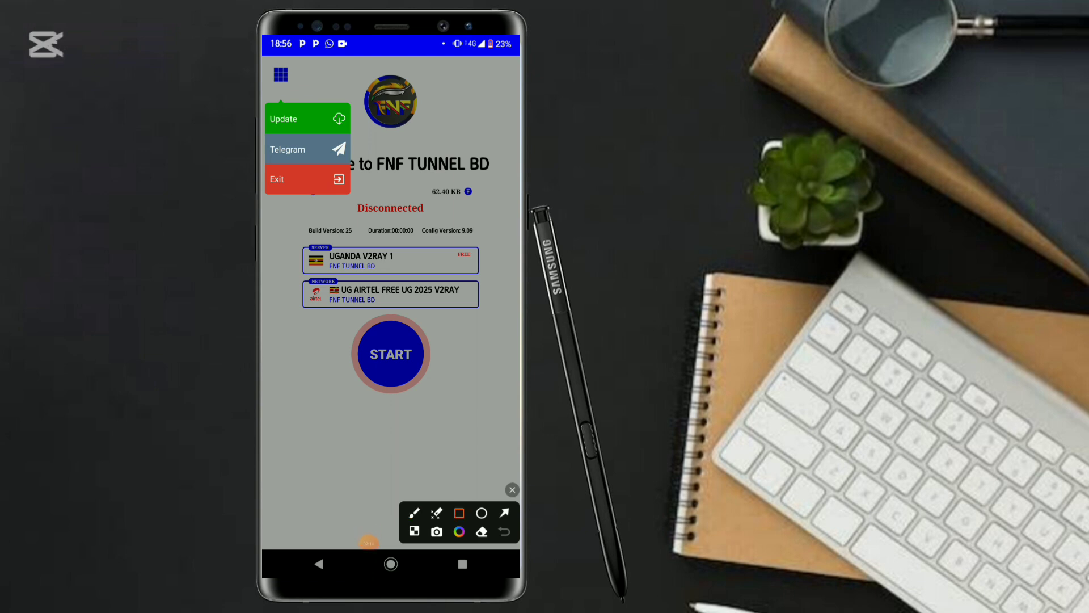
pyautogui.click(504, 512)
pyautogui.moveTo(390, 39); pyautogui.dragTo(391, 340)
pyautogui.moveTo(391, 397); pyautogui.dragTo(390, 255)
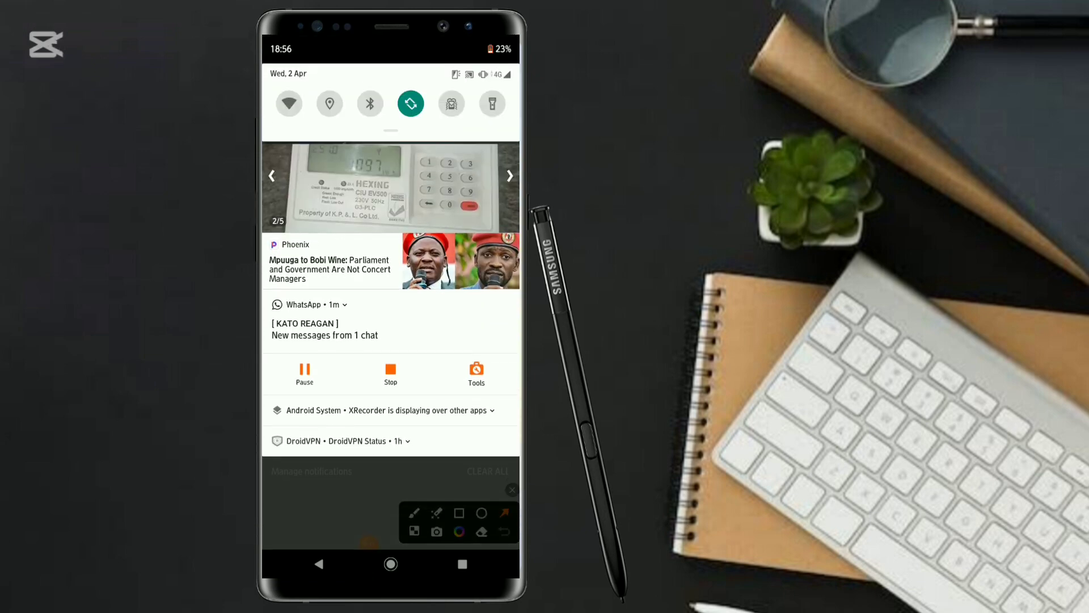
pyautogui.moveTo(390, 454); pyautogui.dragTo(391, 114)
pyautogui.moveTo(381, 73); pyautogui.dragTo(334, 111)
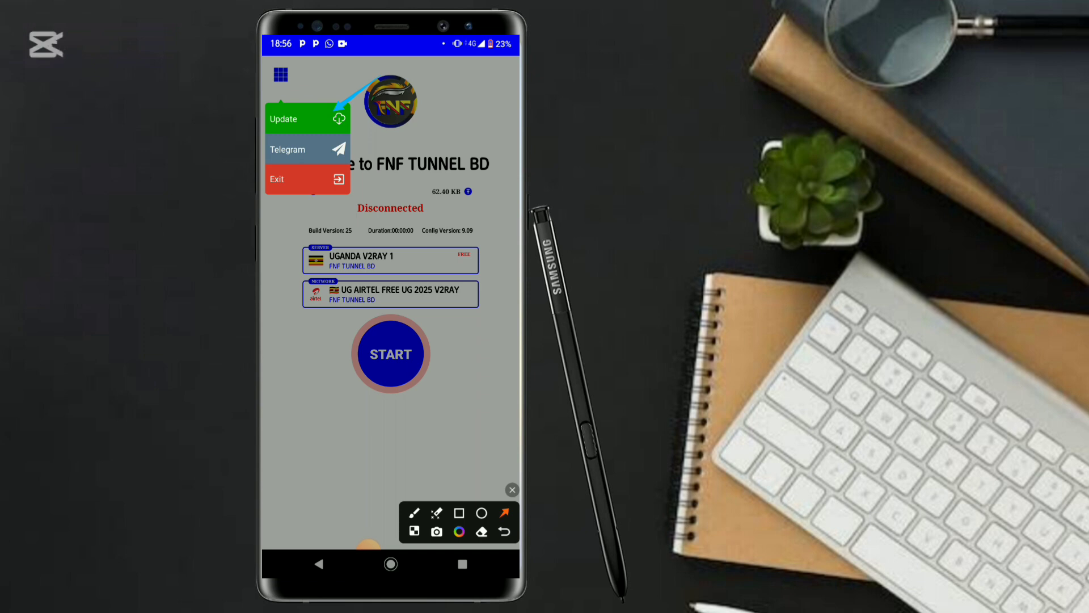
# Check for app updates, then keep UG AIRTEL FREE UG 2025 V2RAY as the network
pyautogui.click(512, 489)
pyautogui.click(306, 119)
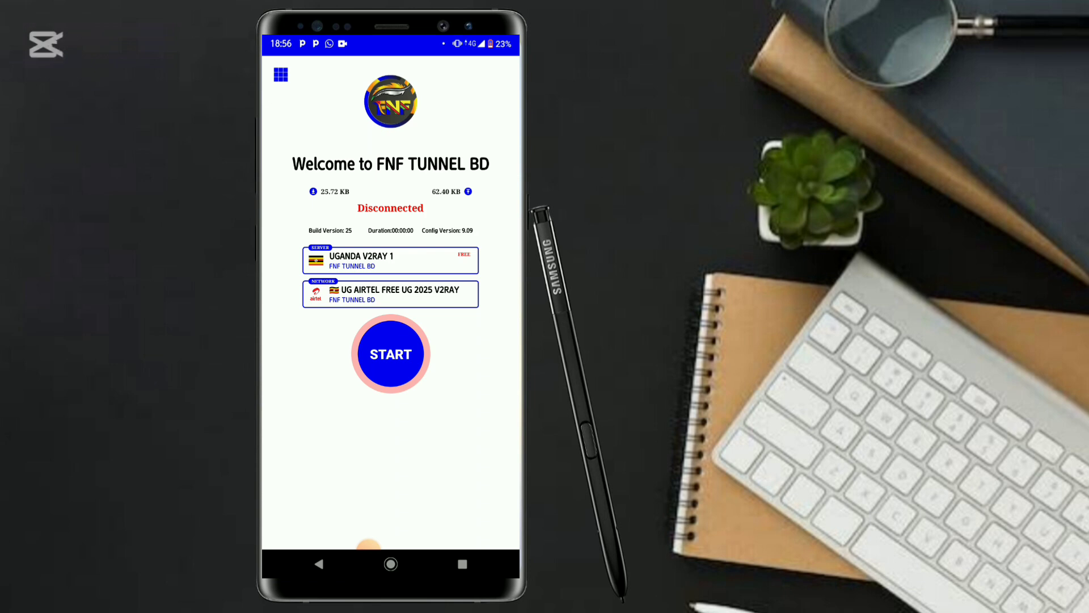
pyautogui.click(391, 294)
pyautogui.click(380, 123)
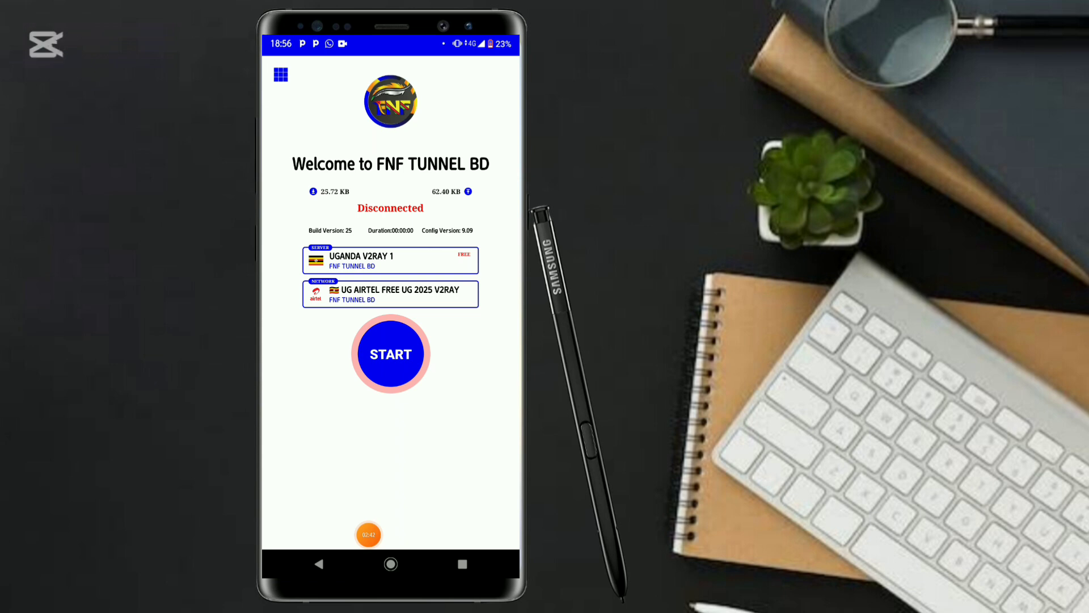
# Draw a rectangle annotation on the disconnected main screen
pyautogui.click(368, 534)
pyautogui.click(389, 500)
pyautogui.click(459, 513)
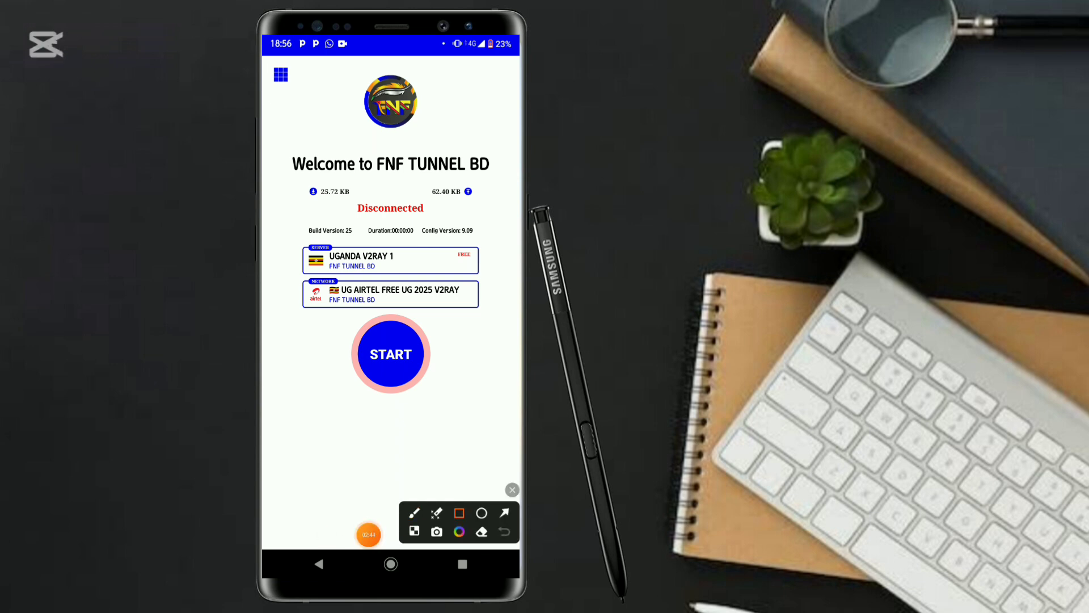
pyautogui.moveTo(284, 277); pyautogui.dragTo(508, 327)
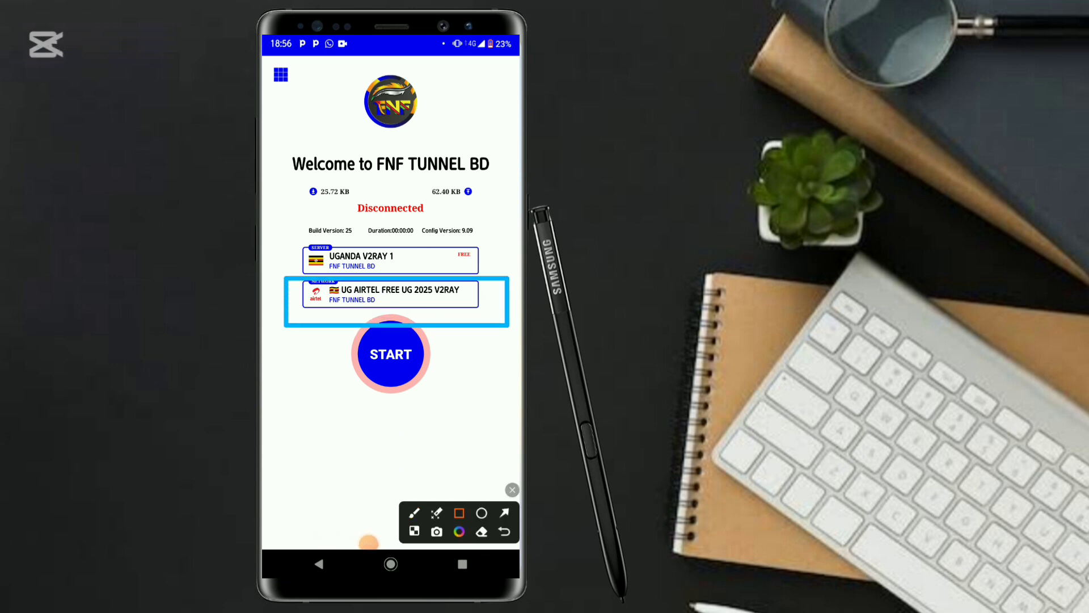
# Show the Search Network/Country list and scroll through its entries
pyautogui.click(512, 490)
pyautogui.click(390, 294)
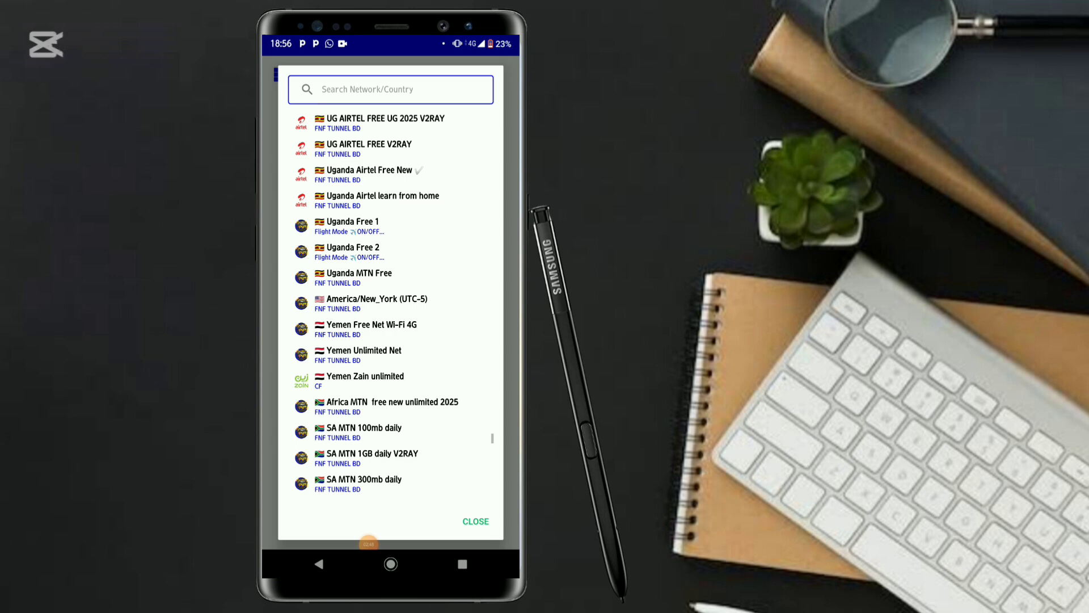
pyautogui.scroll(5, 390, 301)
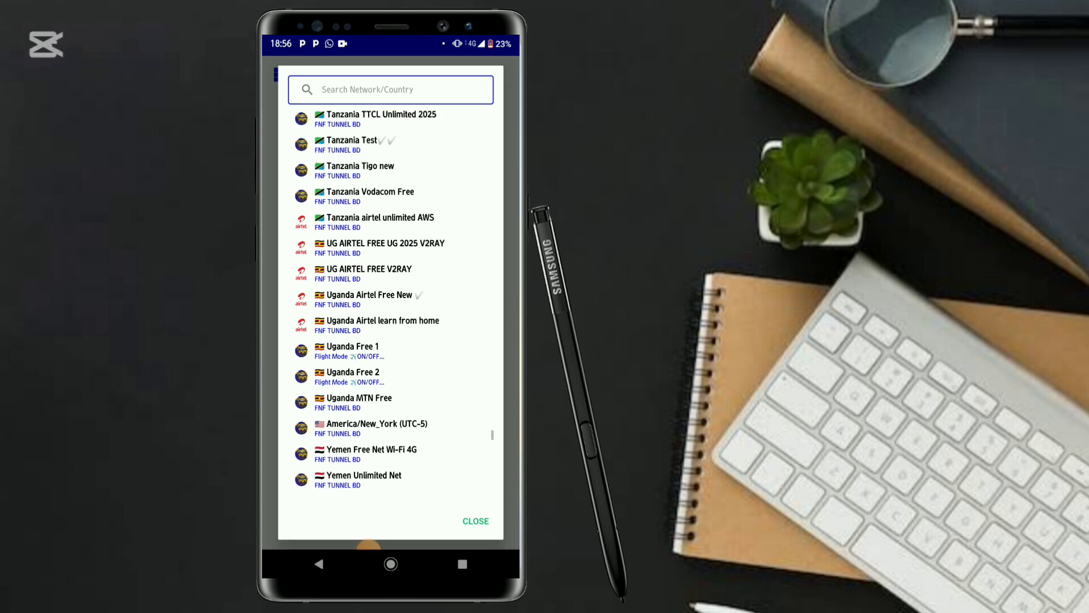
pyautogui.scroll(1, 390, 300)
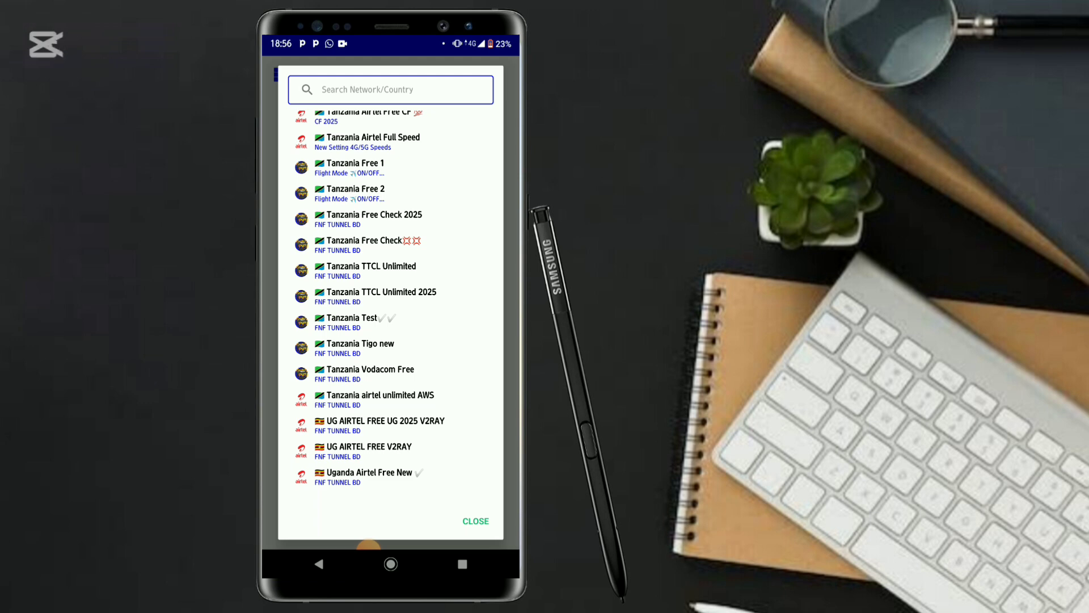
# Mark an entry in the network list with the recorder's rectangle tool
pyautogui.click(369, 542)
pyautogui.click(390, 498)
pyautogui.click(459, 513)
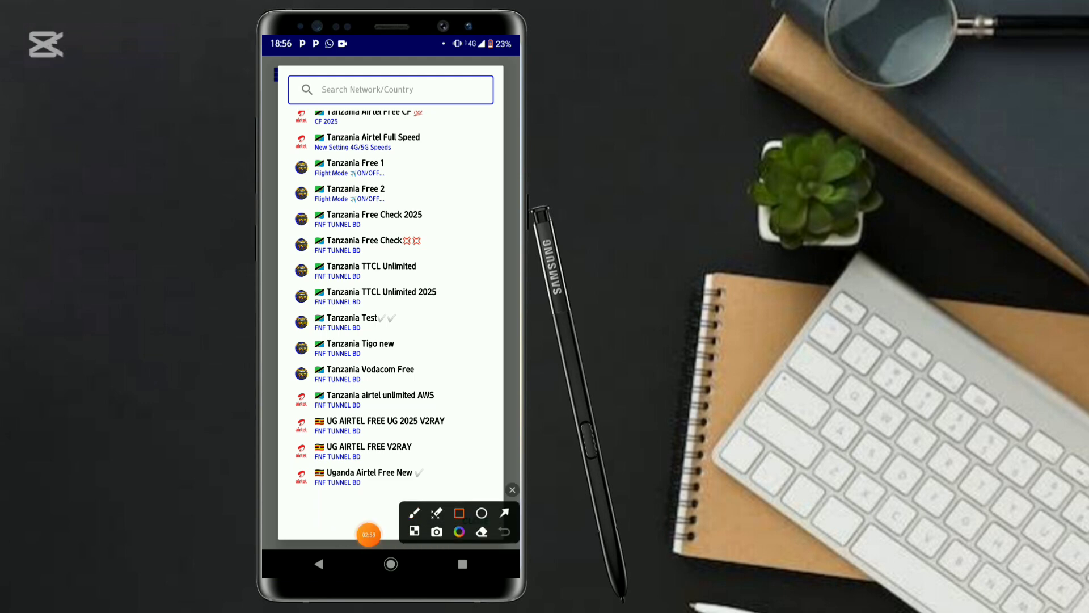
pyautogui.moveTo(284, 199); pyautogui.dragTo(453, 230)
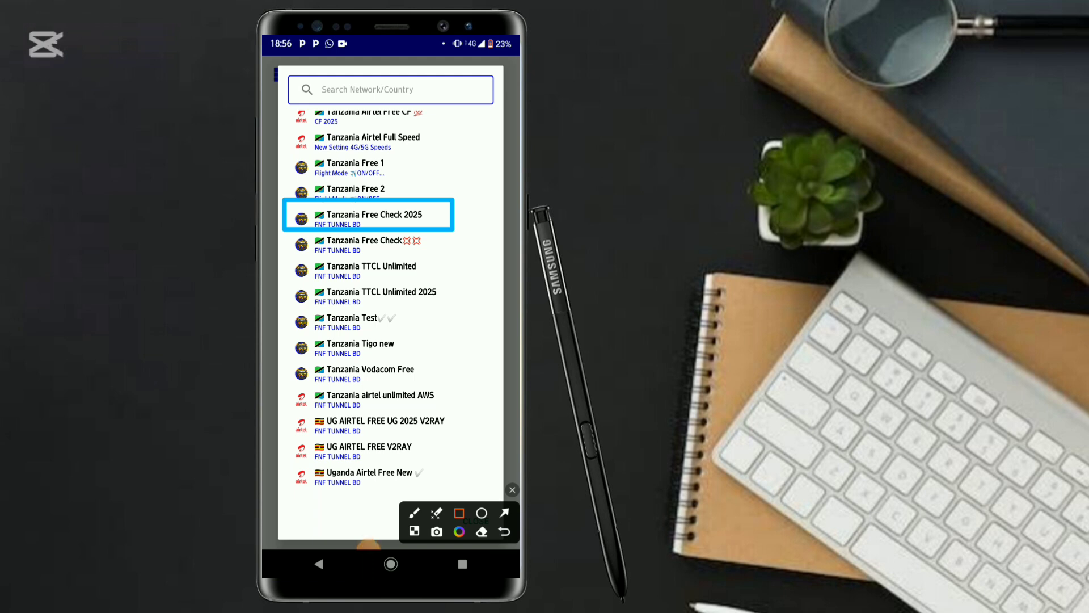
# Scroll to the South Africa, Zambia and Zimbabwe entries and outline one with a rectangle
pyautogui.click(512, 489)
pyautogui.scroll(-3, 391, 301)
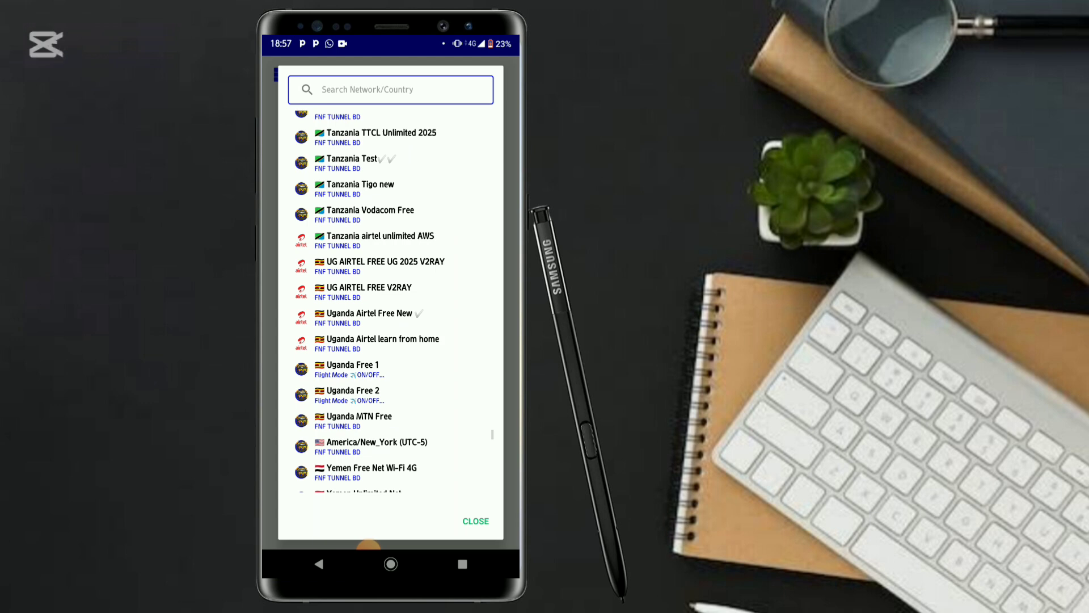
pyautogui.scroll(-1, 390, 300)
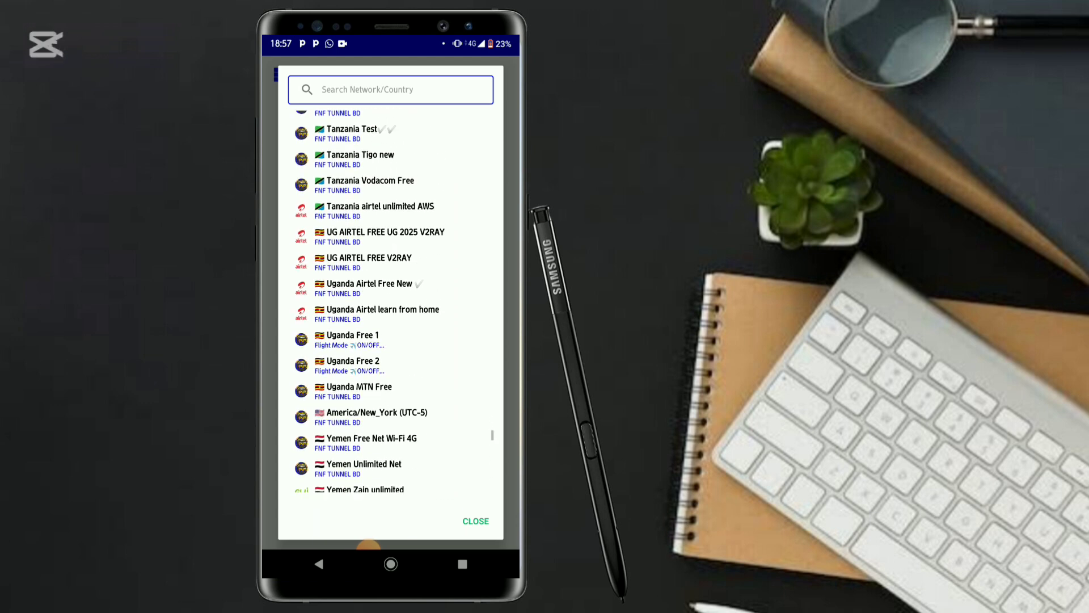
pyautogui.scroll(2, 390, 301)
pyautogui.click(369, 544)
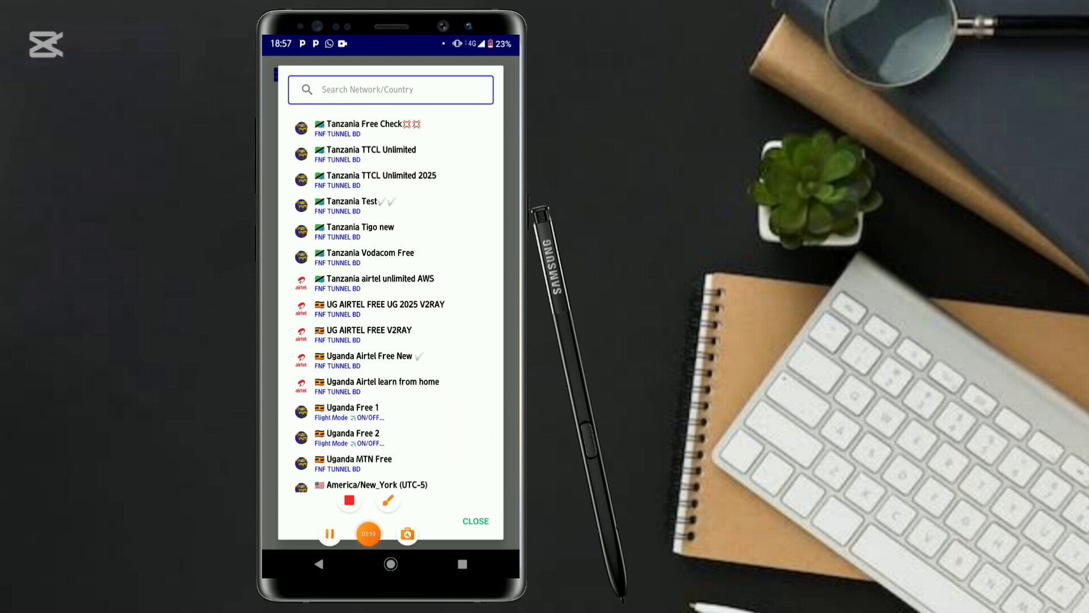
pyautogui.click(388, 500)
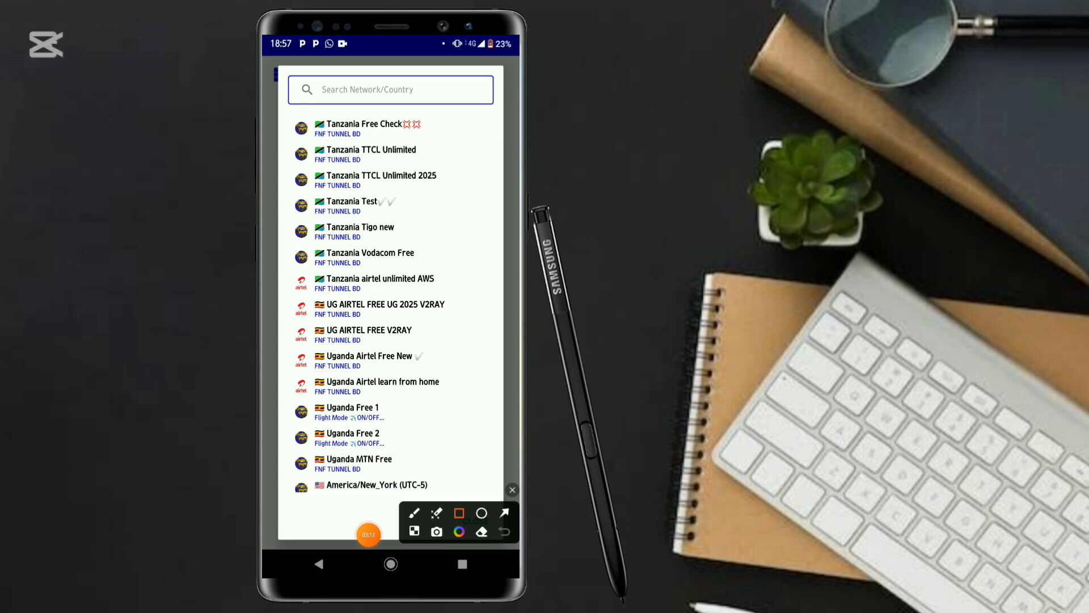
pyautogui.moveTo(289, 293)
pyautogui.mouseDown()
pyautogui.moveTo(330, 310)
pyautogui.moveTo(479, 325)
pyautogui.mouseUp()
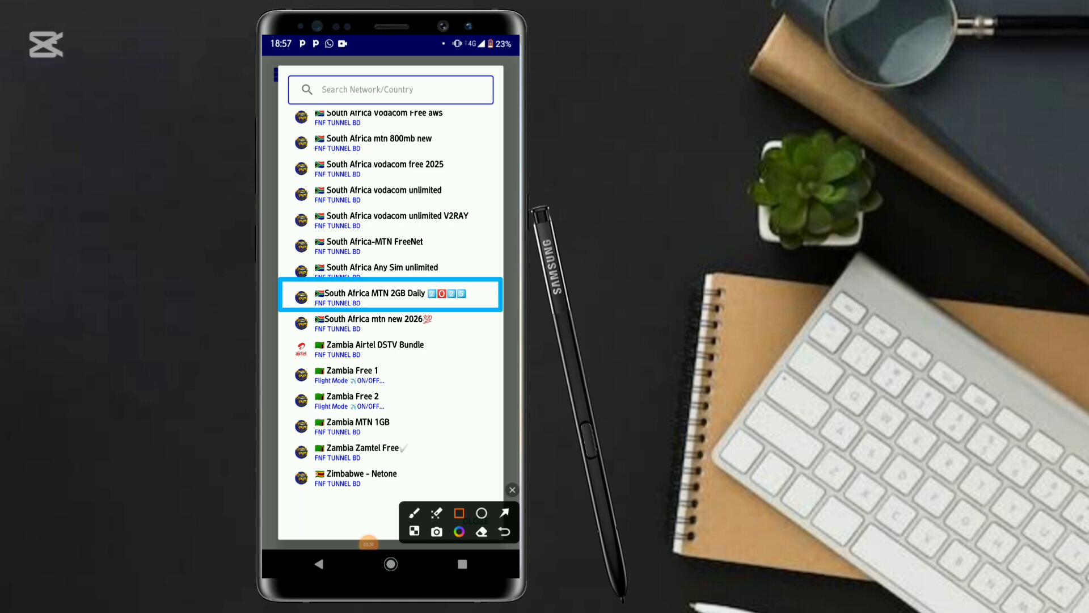
# Scroll down through the network list and back up again
pyautogui.scroll(-3, 390, 301)
pyautogui.scroll(-5, 390, 300)
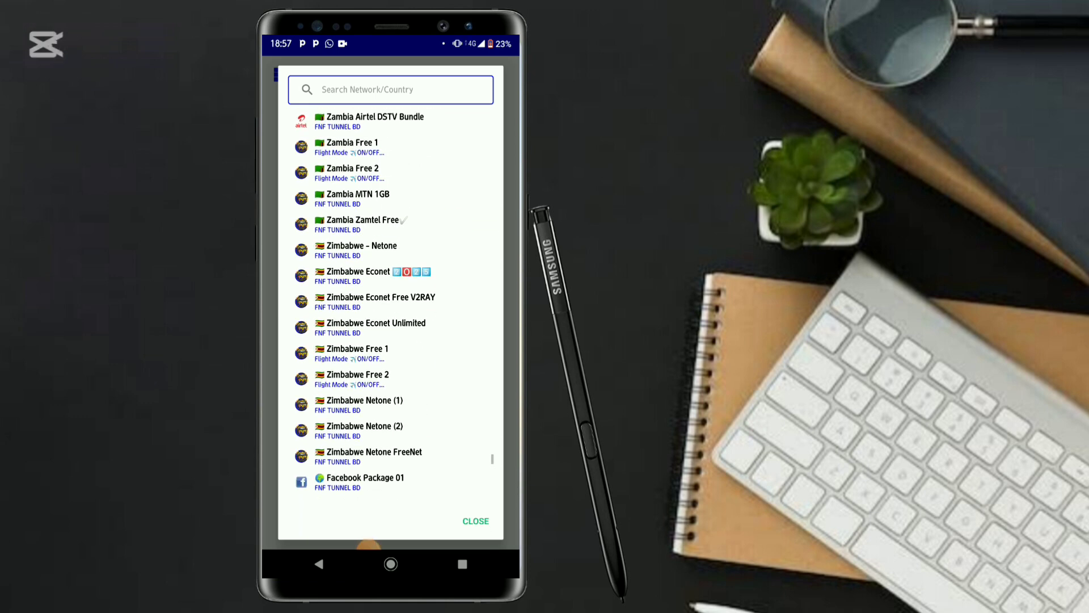
pyautogui.scroll(-5, 390, 301)
pyautogui.scroll(-3, 390, 301)
pyautogui.scroll(-4, 390, 300)
pyautogui.scroll(-5, 391, 301)
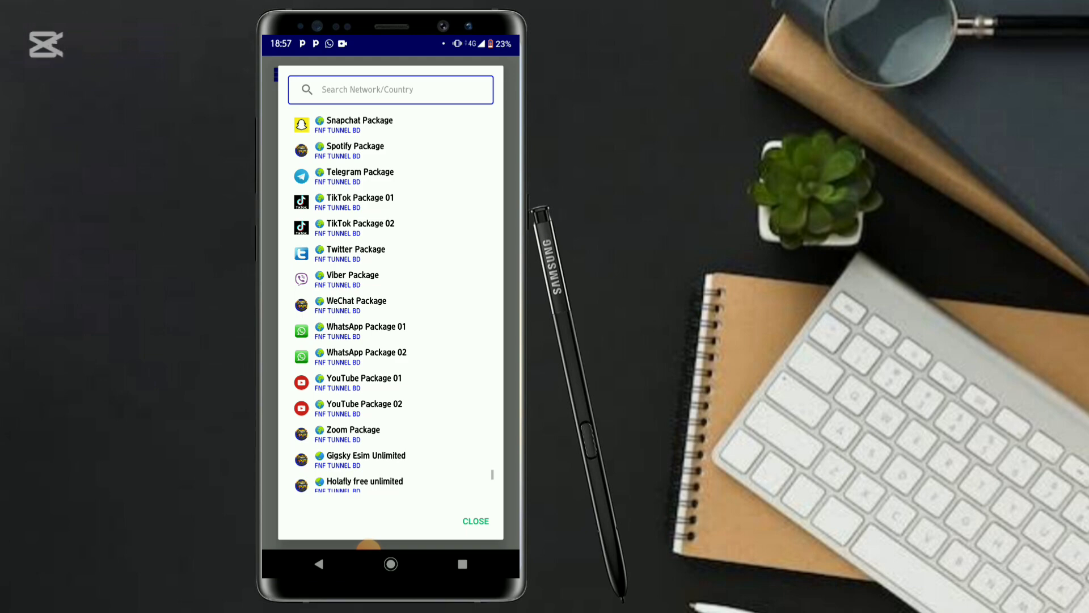
pyautogui.scroll(-4, 390, 301)
pyautogui.scroll(-3, 391, 300)
pyautogui.scroll(-3, 390, 301)
pyautogui.scroll(-2, 391, 300)
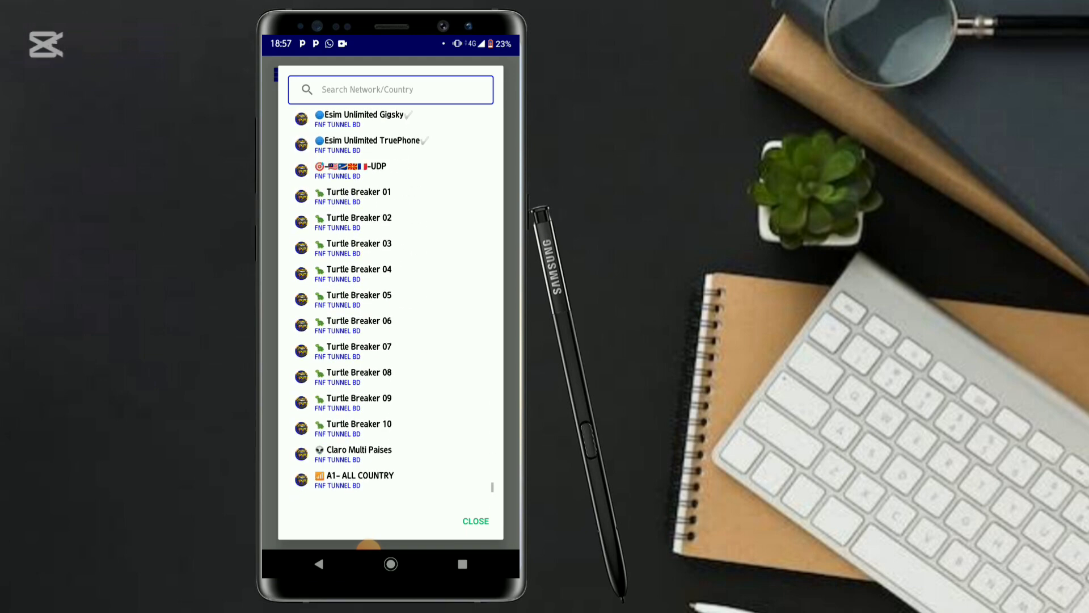
pyautogui.scroll(7, 391, 301)
pyautogui.scroll(5, 390, 300)
pyautogui.scroll(5, 390, 300)
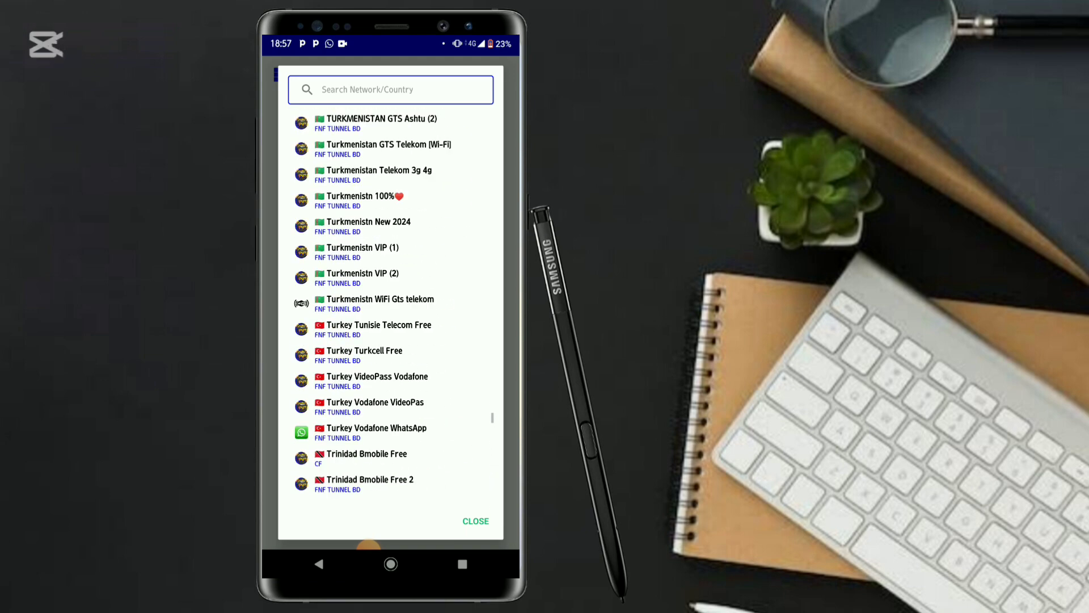
pyautogui.scroll(5, 391, 301)
pyautogui.scroll(5, 390, 301)
pyautogui.scroll(5, 391, 300)
pyautogui.scroll(5, 391, 300)
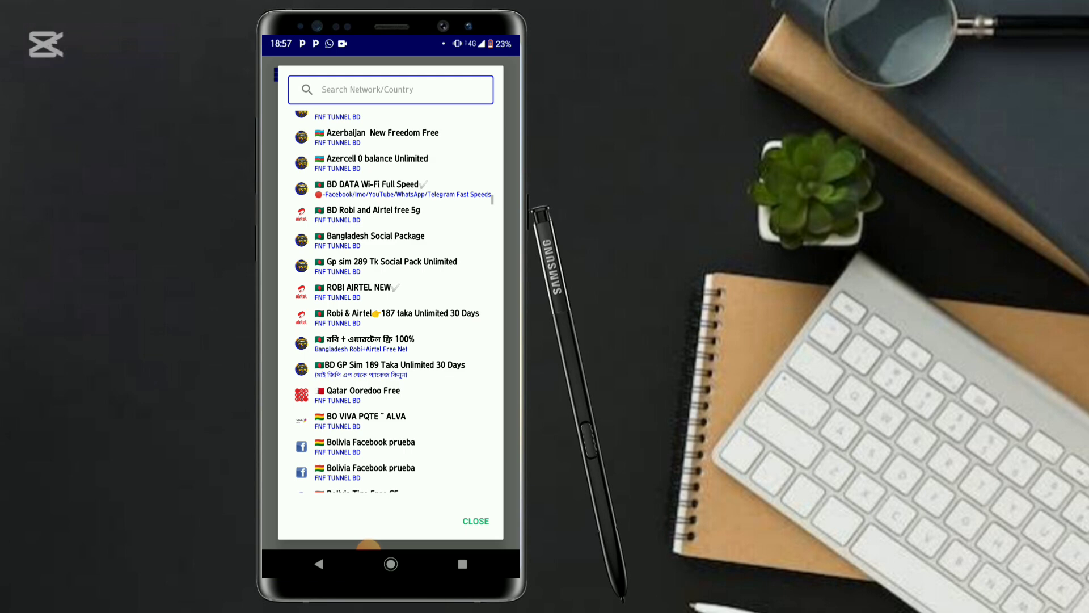
pyautogui.scroll(5, 391, 300)
pyautogui.scroll(2, 391, 301)
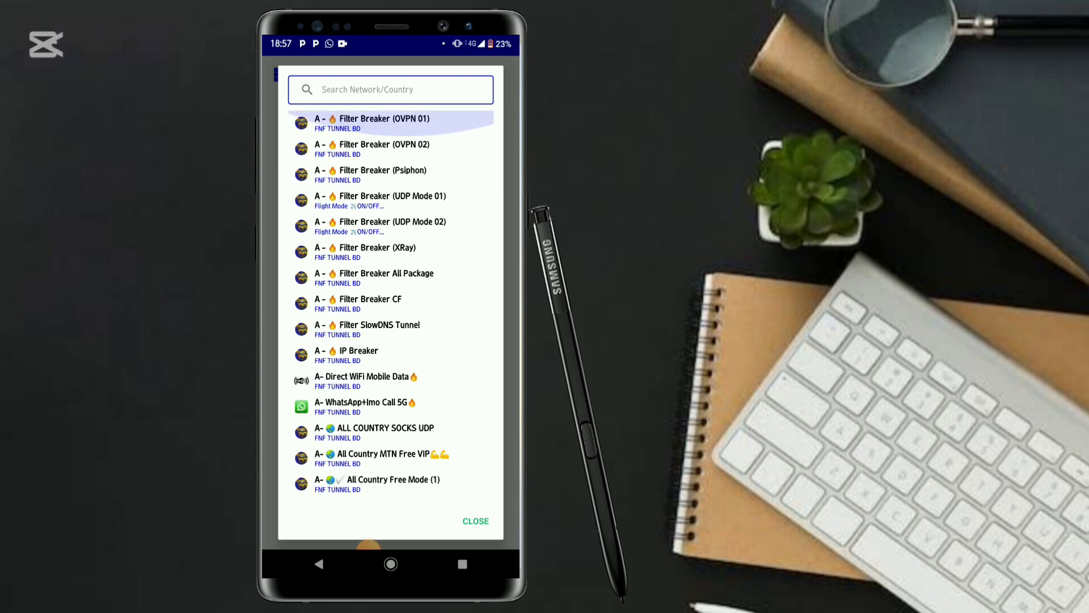
pyautogui.scroll(-3, 391, 301)
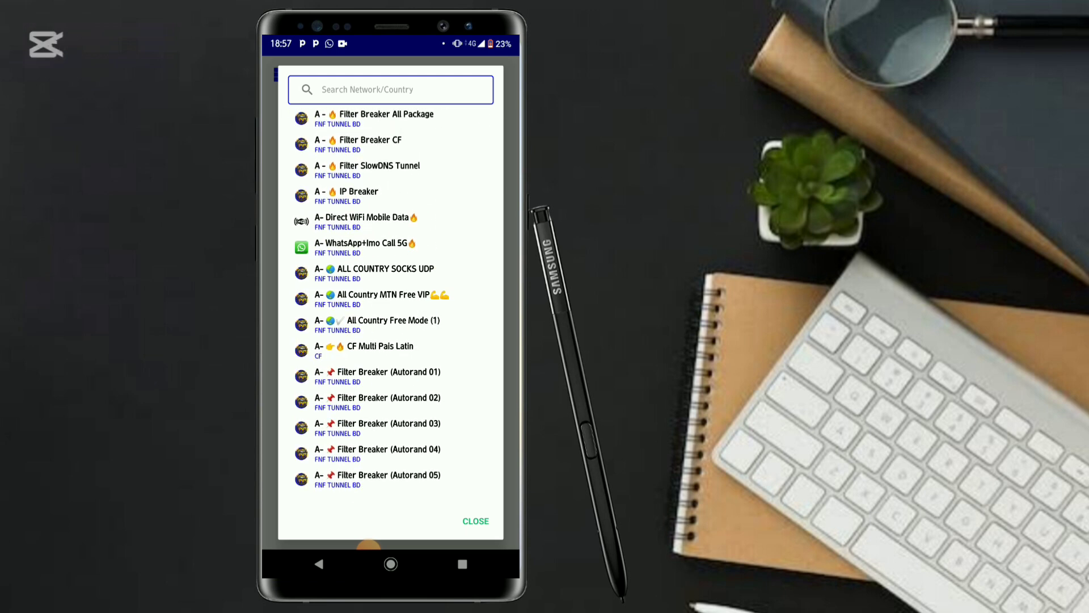
# Outline the ALL COUNTRY SOCKS UDP entry with a rectangle, then clear the drawing
pyautogui.click(369, 542)
pyautogui.click(406, 536)
pyautogui.click(459, 512)
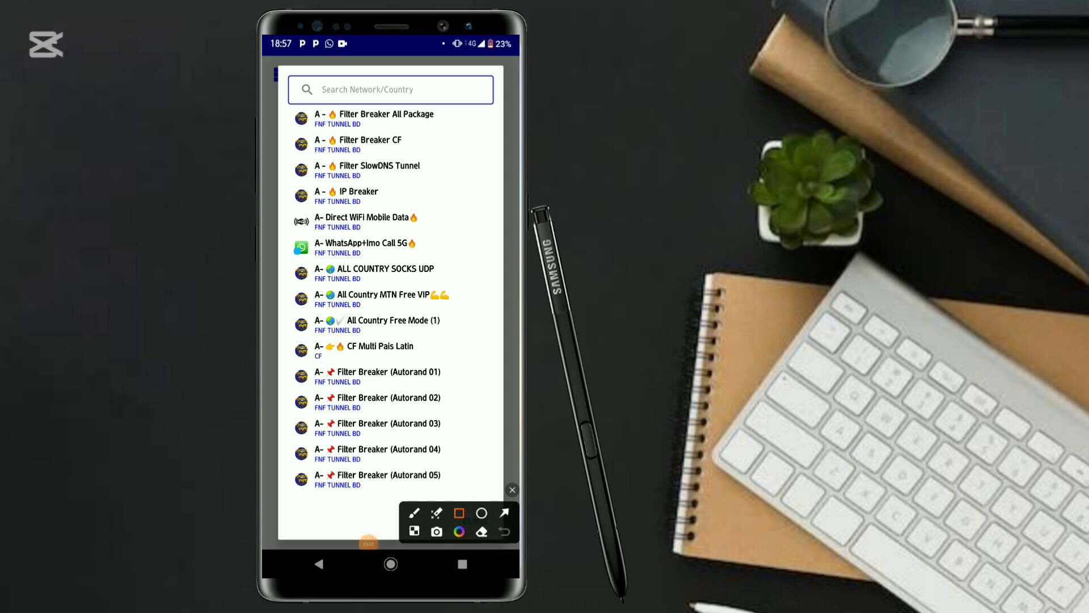
pyautogui.moveTo(295, 248)
pyautogui.mouseDown()
pyautogui.moveTo(434, 292)
pyautogui.moveTo(472, 292)
pyautogui.mouseUp()
pyautogui.click(513, 490)
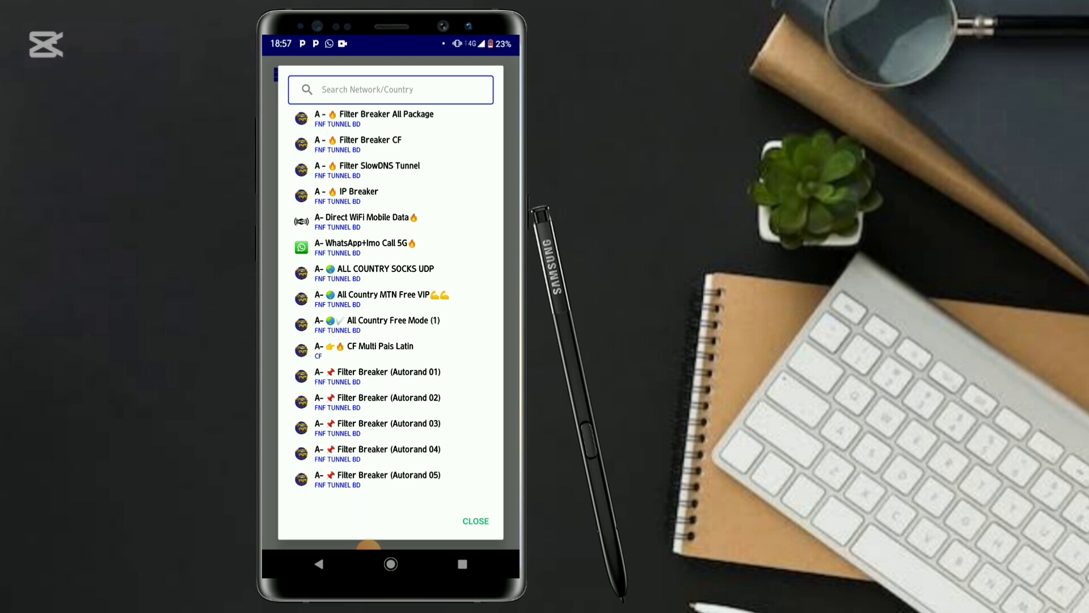
# Scroll down through the full network list again
pyautogui.scroll(-5, 393, 300)
pyautogui.scroll(-5, 393, 301)
pyautogui.scroll(-5, 393, 301)
pyautogui.scroll(-3, 393, 301)
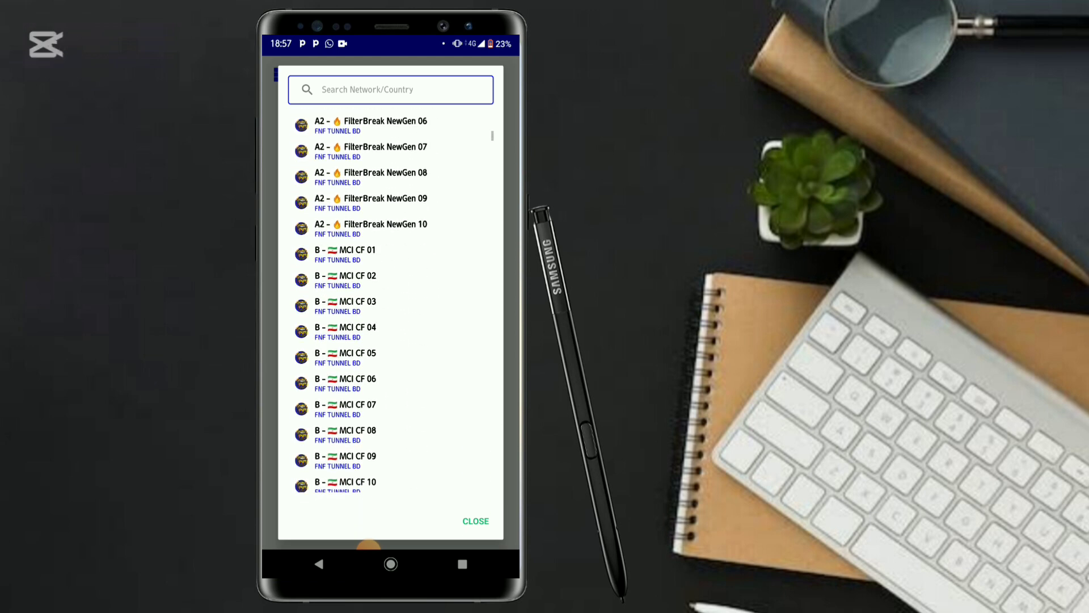
pyautogui.scroll(-5, 393, 301)
pyautogui.scroll(-5, 393, 300)
pyautogui.scroll(-3, 393, 300)
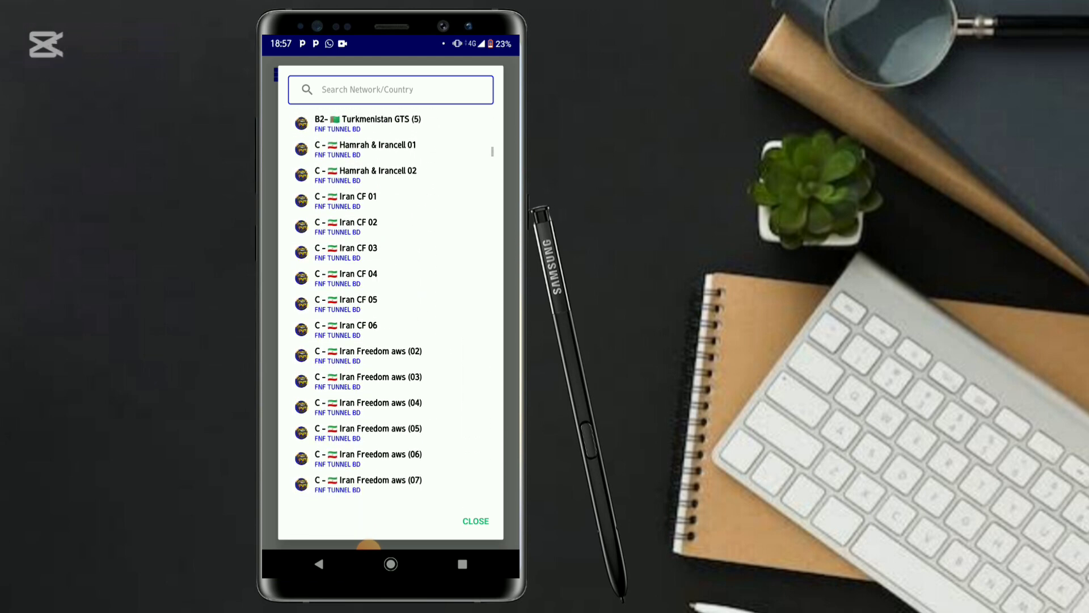
pyautogui.scroll(-5, 393, 300)
pyautogui.scroll(-5, 394, 301)
pyautogui.scroll(-5, 393, 301)
pyautogui.scroll(-5, 393, 300)
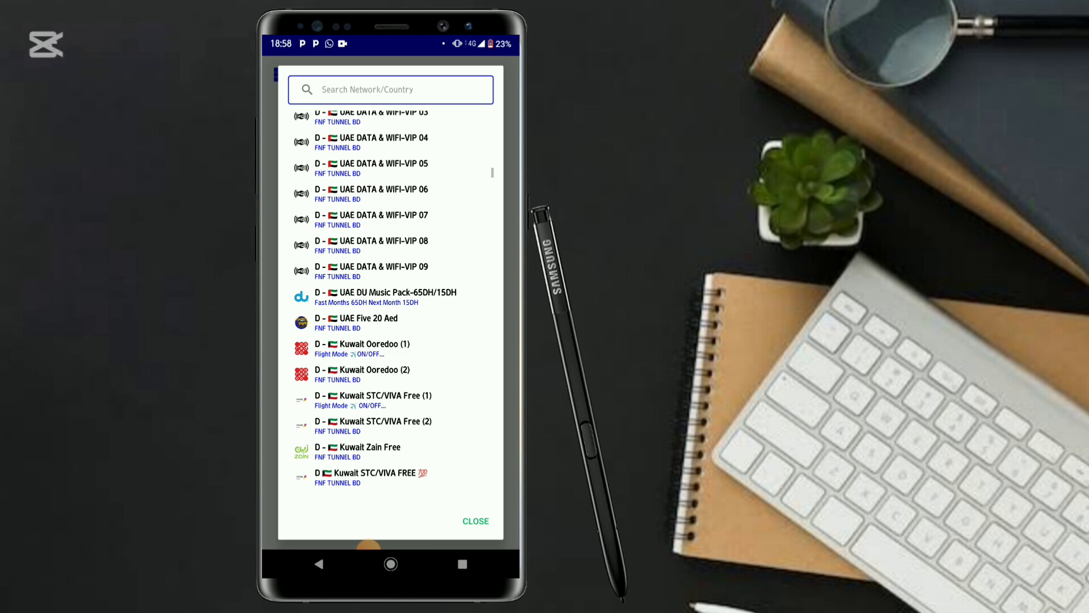
pyautogui.scroll(-3, 393, 301)
pyautogui.scroll(-3, 393, 301)
pyautogui.scroll(-4, 393, 301)
pyautogui.scroll(-1, 394, 301)
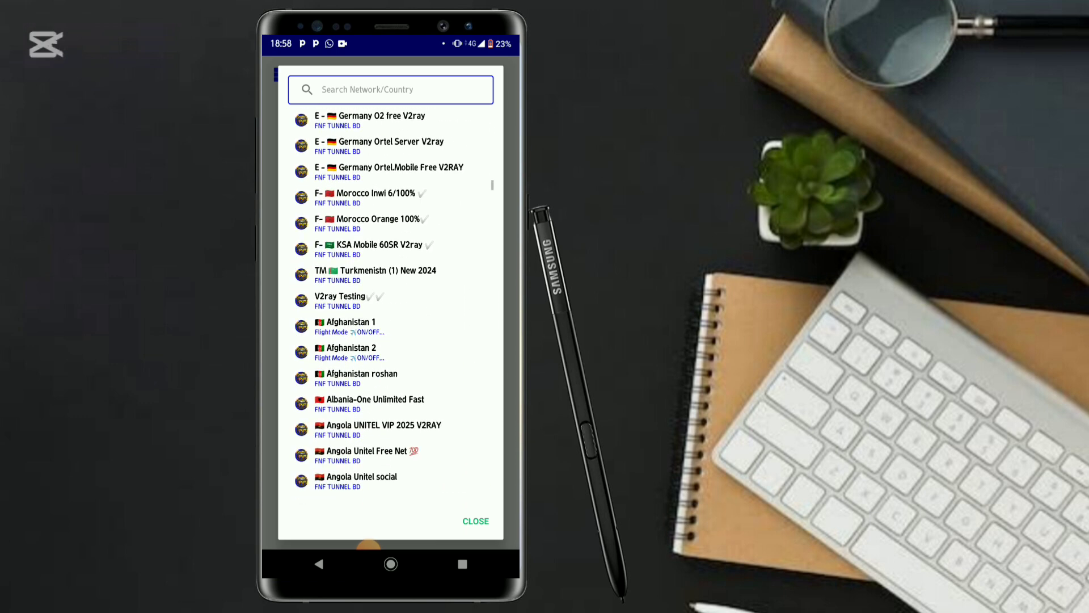
pyautogui.scroll(-5, 393, 301)
pyautogui.scroll(-5, 393, 300)
pyautogui.scroll(-4, 393, 301)
pyautogui.scroll(-3, 393, 300)
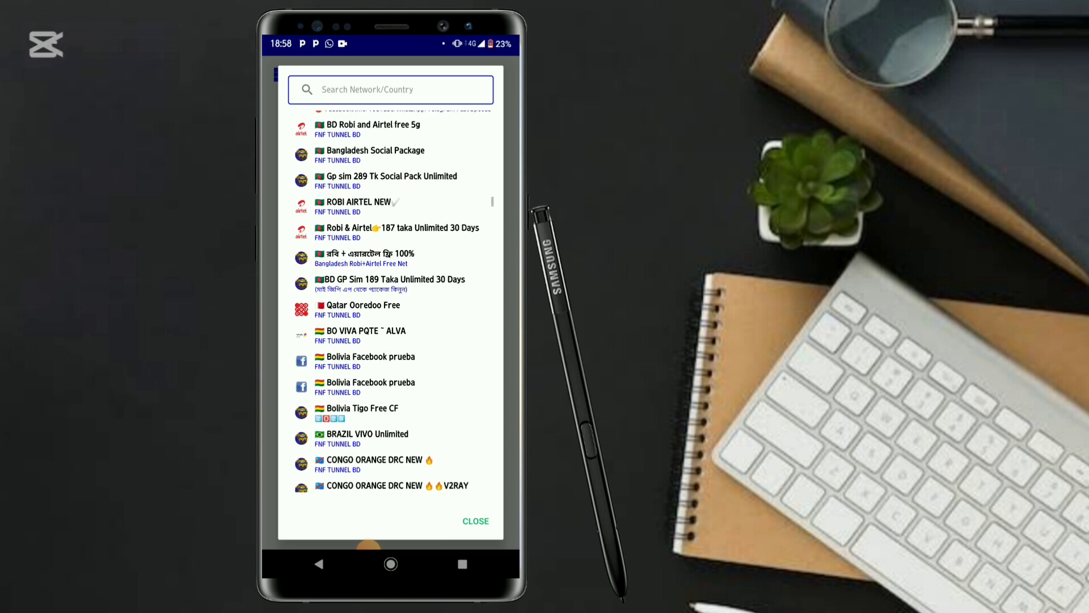
pyautogui.scroll(-5, 393, 301)
pyautogui.scroll(-5, 393, 301)
pyautogui.scroll(-2, 393, 301)
pyautogui.scroll(-3, 393, 300)
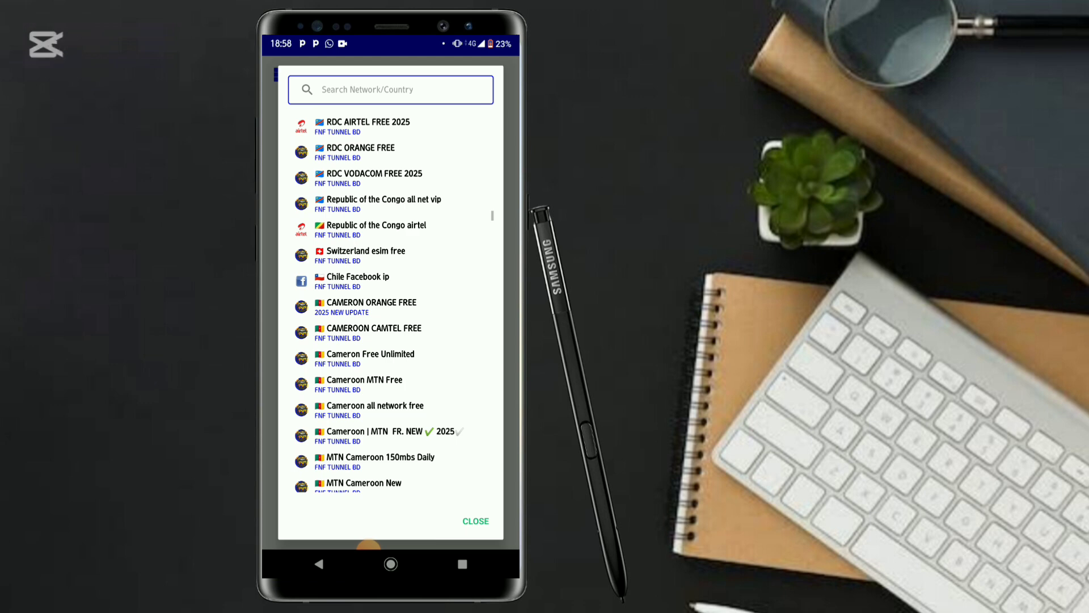
pyautogui.scroll(-5, 394, 301)
pyautogui.scroll(-5, 393, 300)
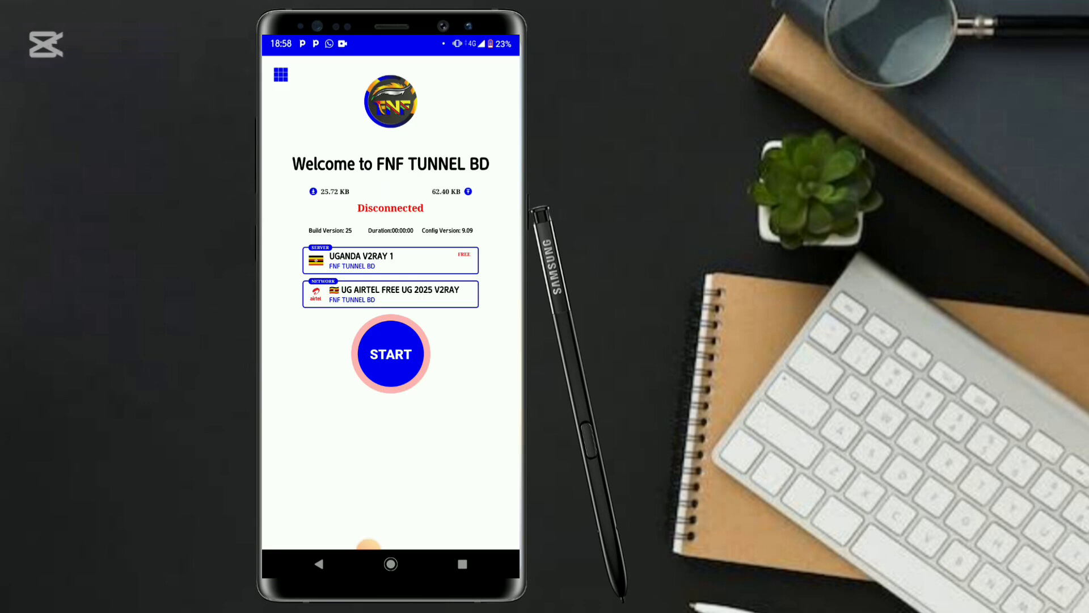
# Start the VPN on Uganda V2Ray 1 until Connected, then leave for the home screen
pyautogui.click(391, 354)
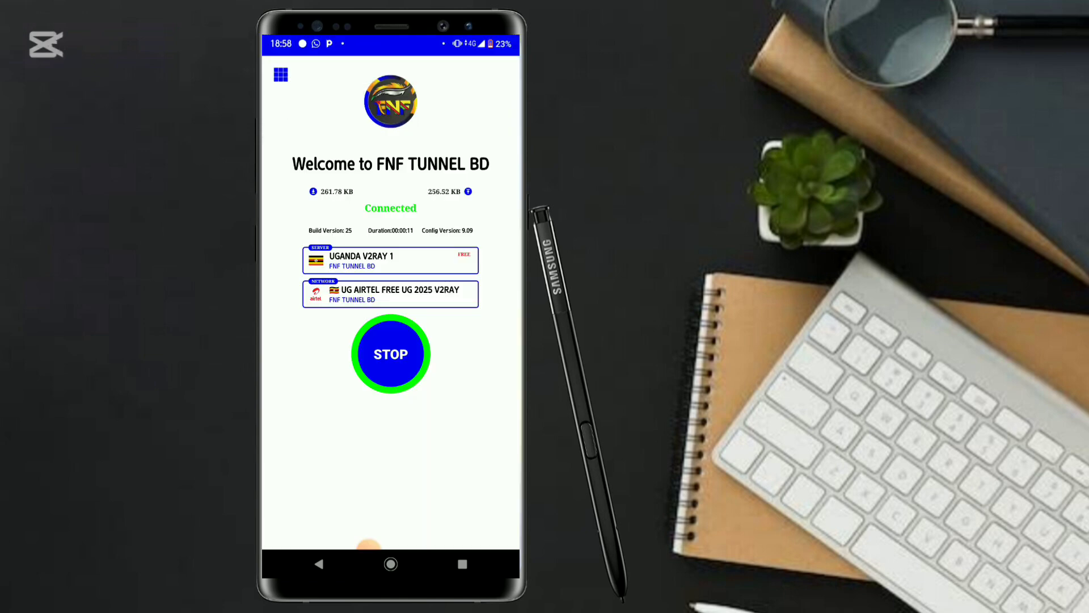
pyautogui.click(391, 563)
# Launch YouTube from the app drawer
pyautogui.moveTo(391, 482); pyautogui.dragTo(391, 227)
pyautogui.scroll(-10, 391, 318)
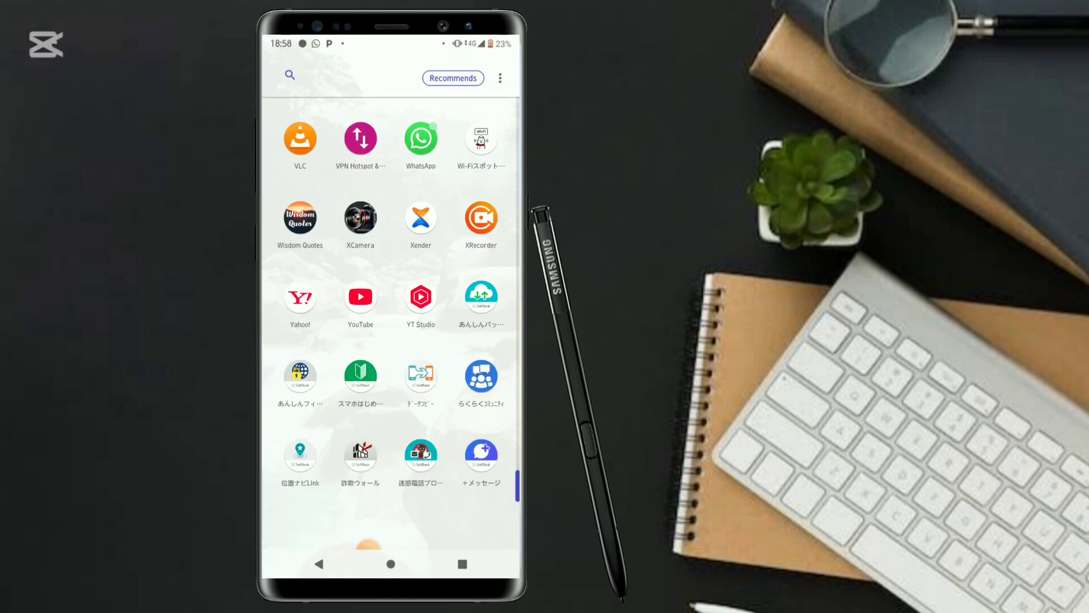
pyautogui.click(361, 218)
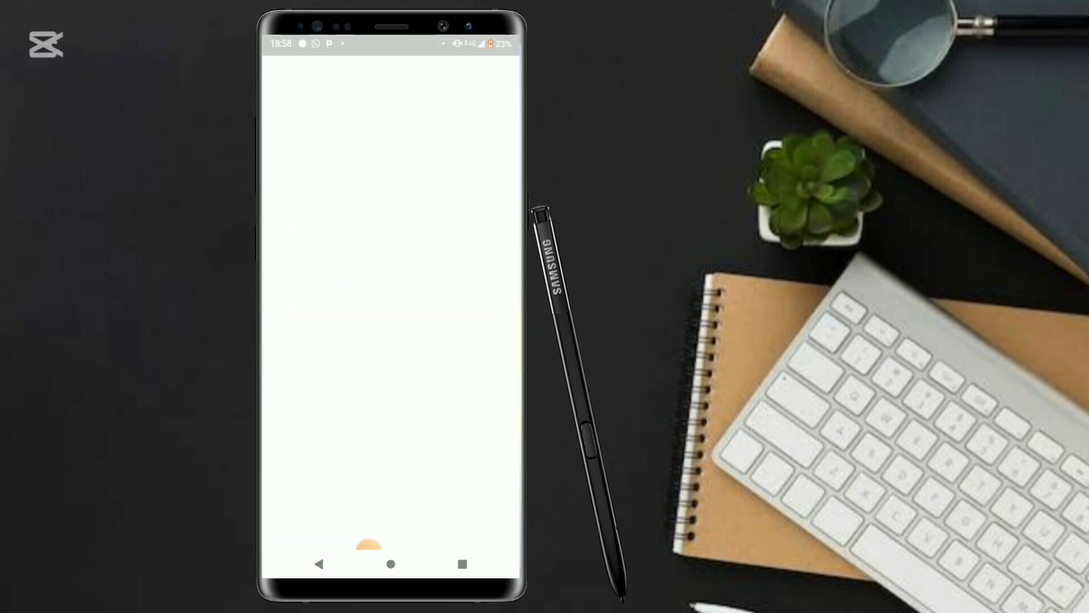
pyautogui.click(368, 544)
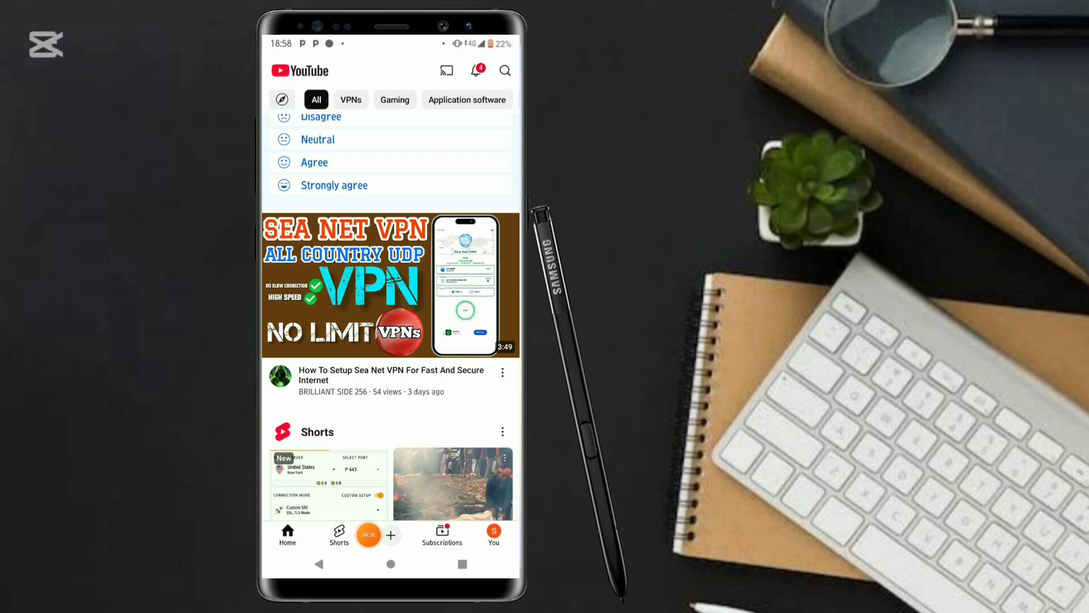
# Scroll down and back up through the YouTube home feed
pyautogui.scroll(-5, 391, 284)
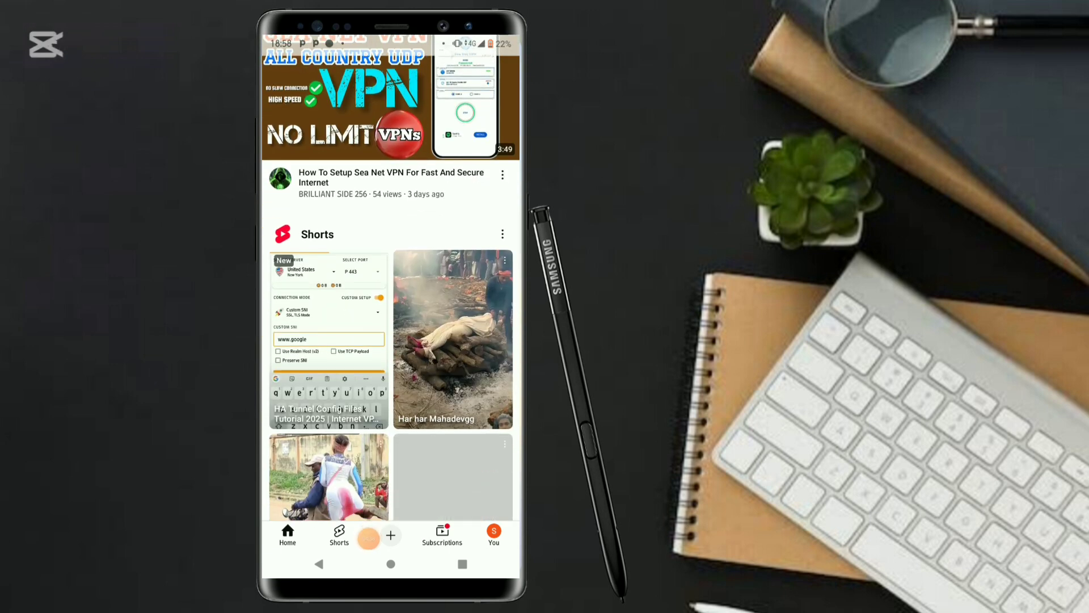
pyautogui.scroll(-5, 391, 284)
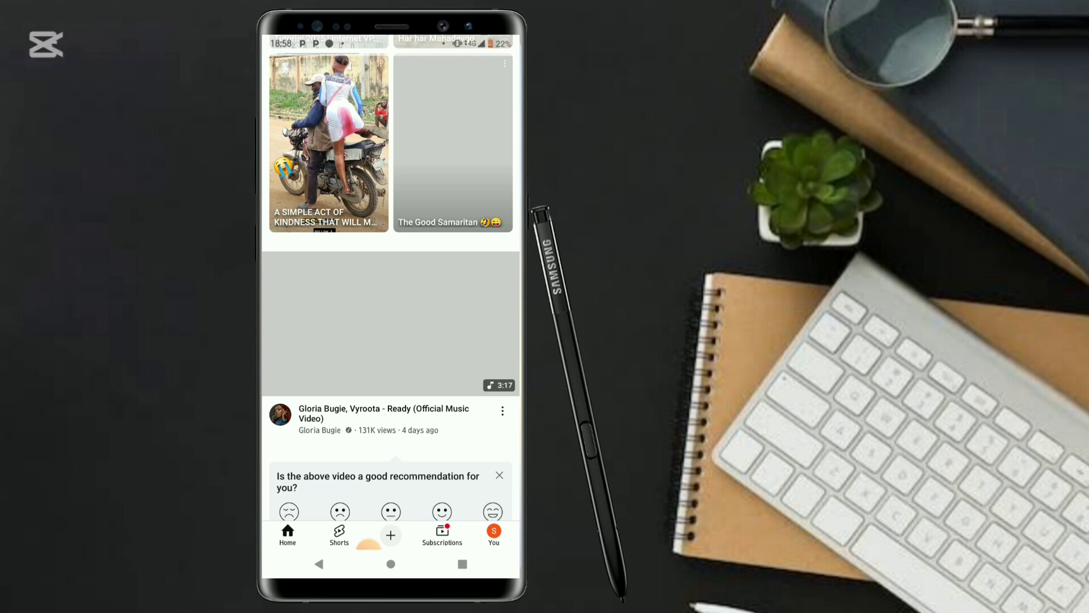
pyautogui.scroll(5, 391, 284)
pyautogui.scroll(5, 391, 317)
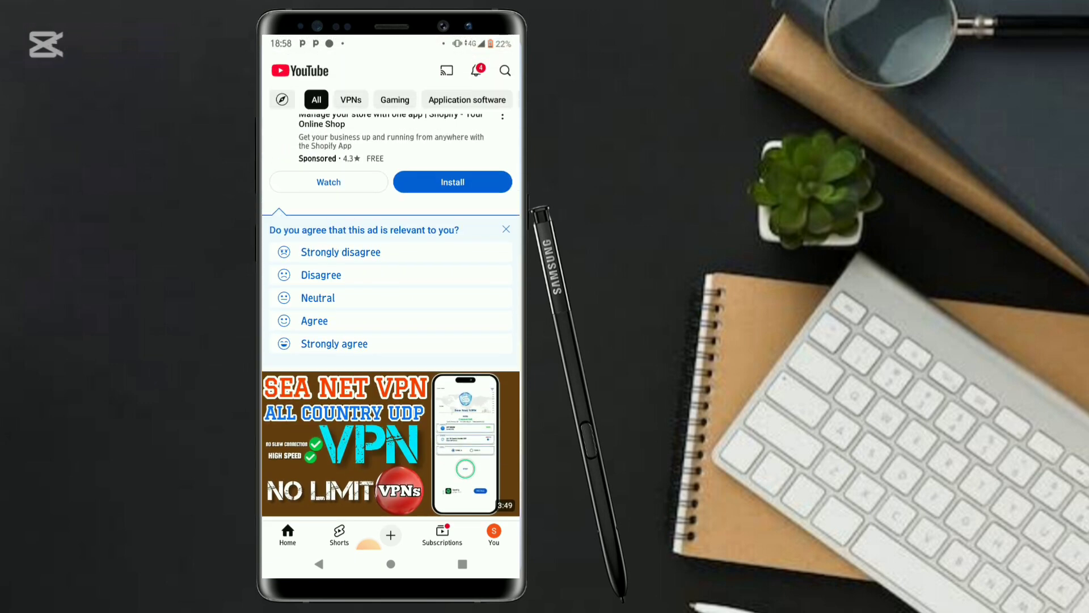
pyautogui.scroll(1, 391, 317)
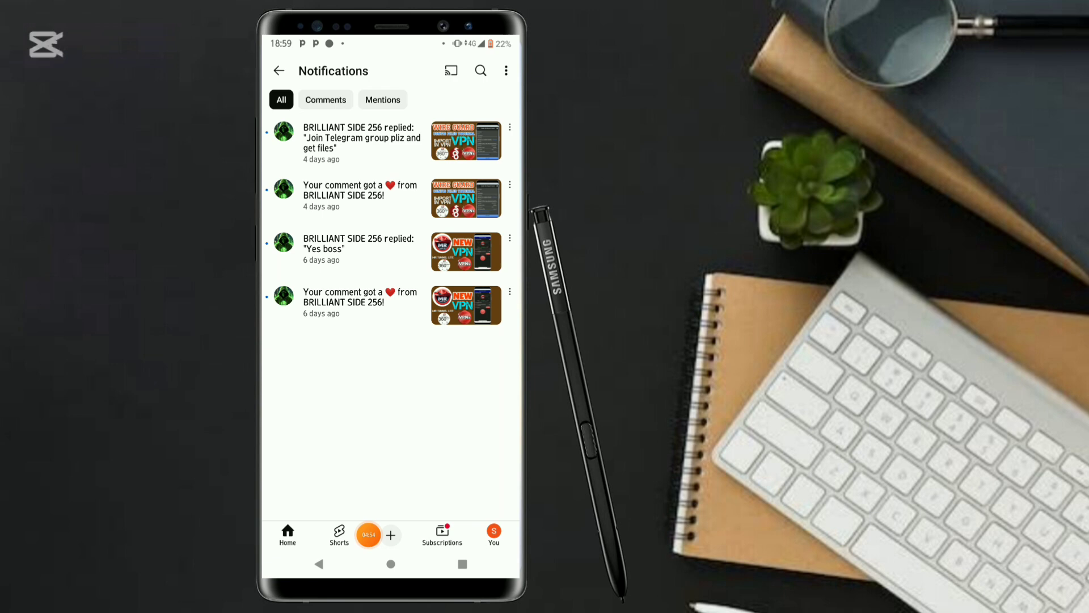
# Search YouTube for 'brilliant side' and open the BRILLIANT SIDE 256 channel page
pyautogui.click(481, 70)
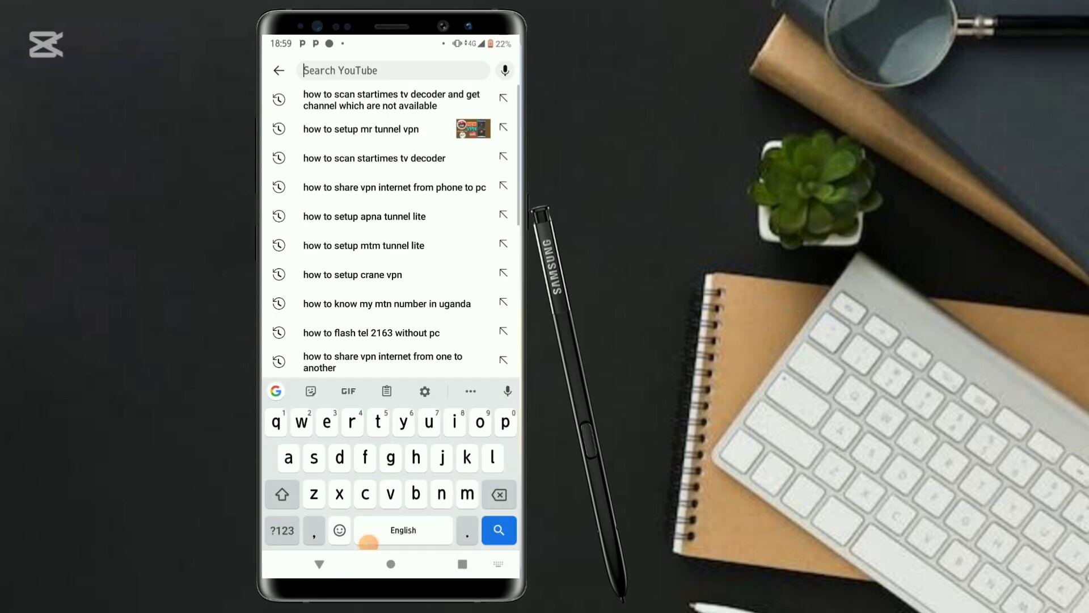
pyautogui.write('brill')
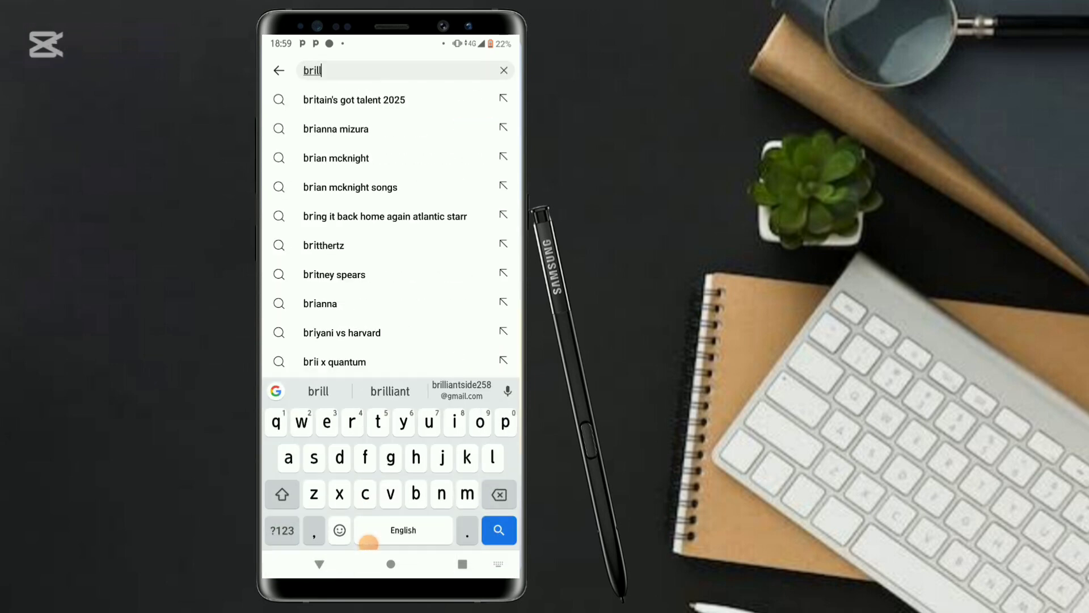
pyautogui.write('iant')
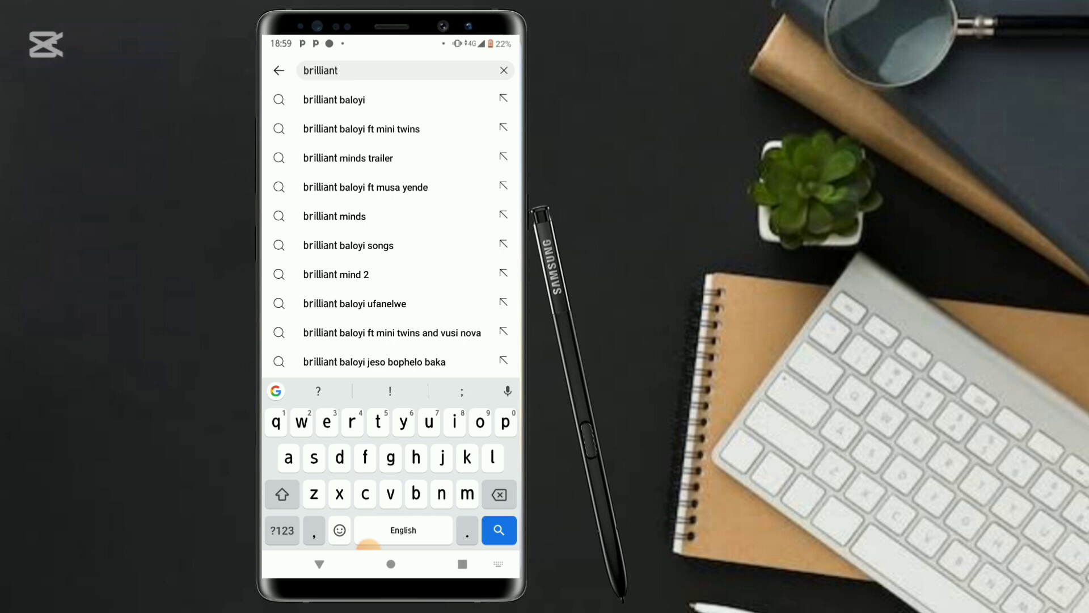
pyautogui.write(' side')
pyautogui.click(339, 99)
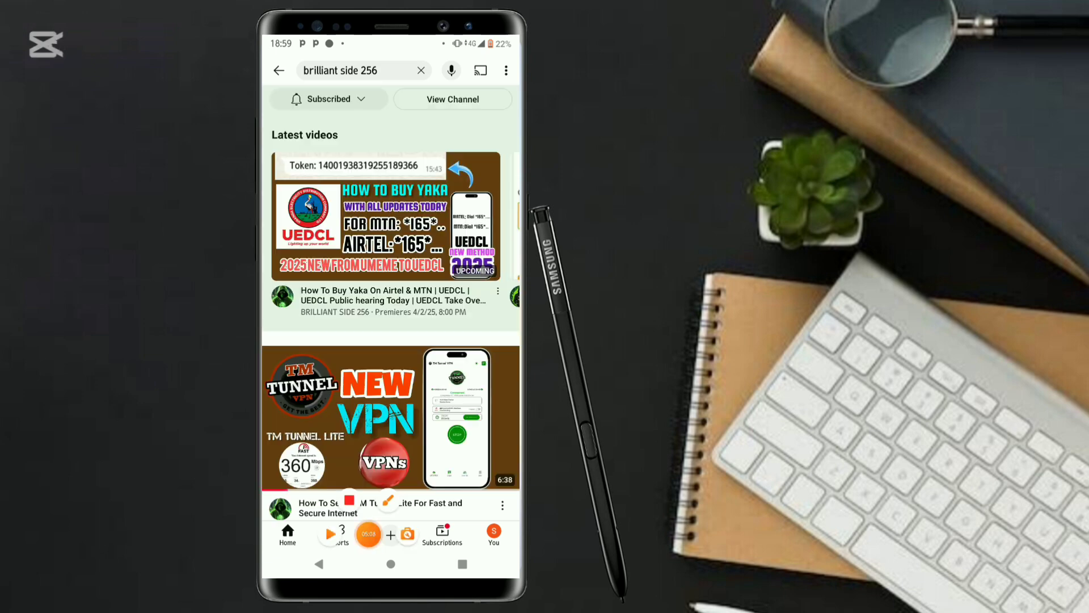
pyautogui.scroll(-5, 391, 301)
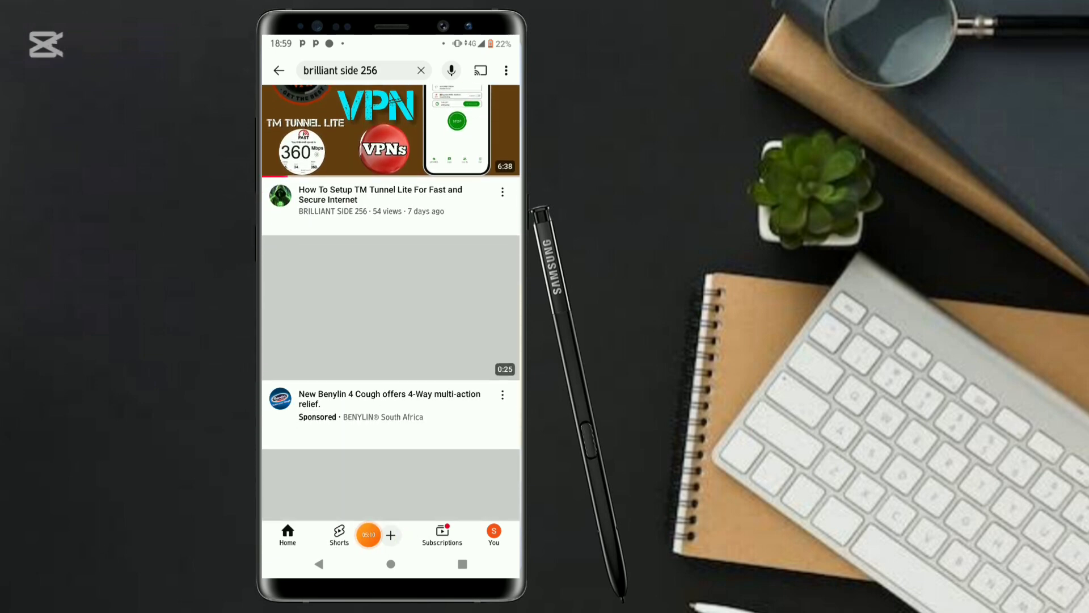
pyautogui.scroll(3, 391, 301)
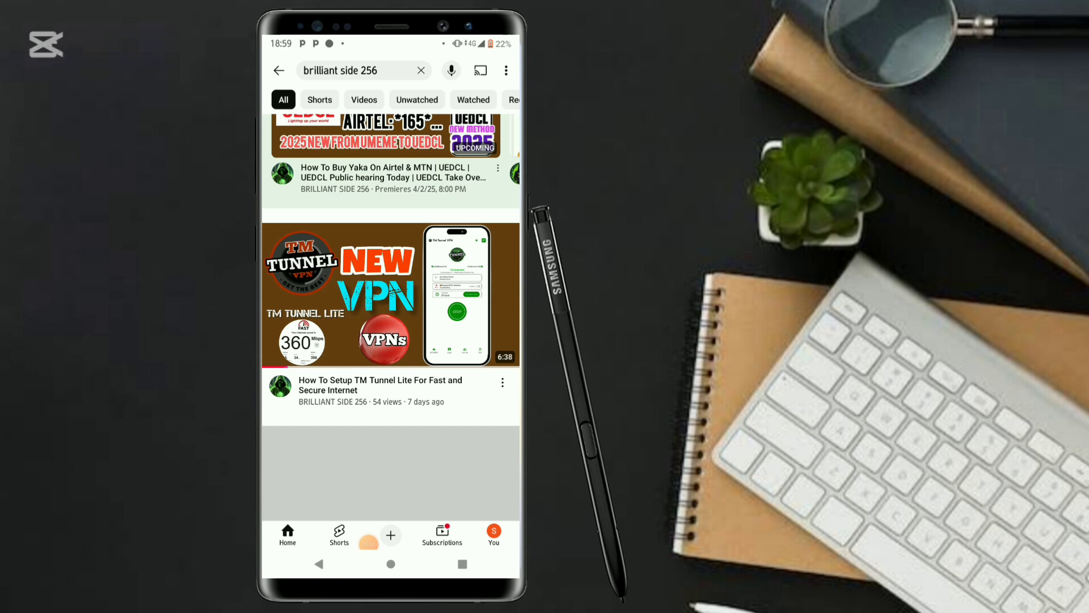
pyautogui.click(374, 358)
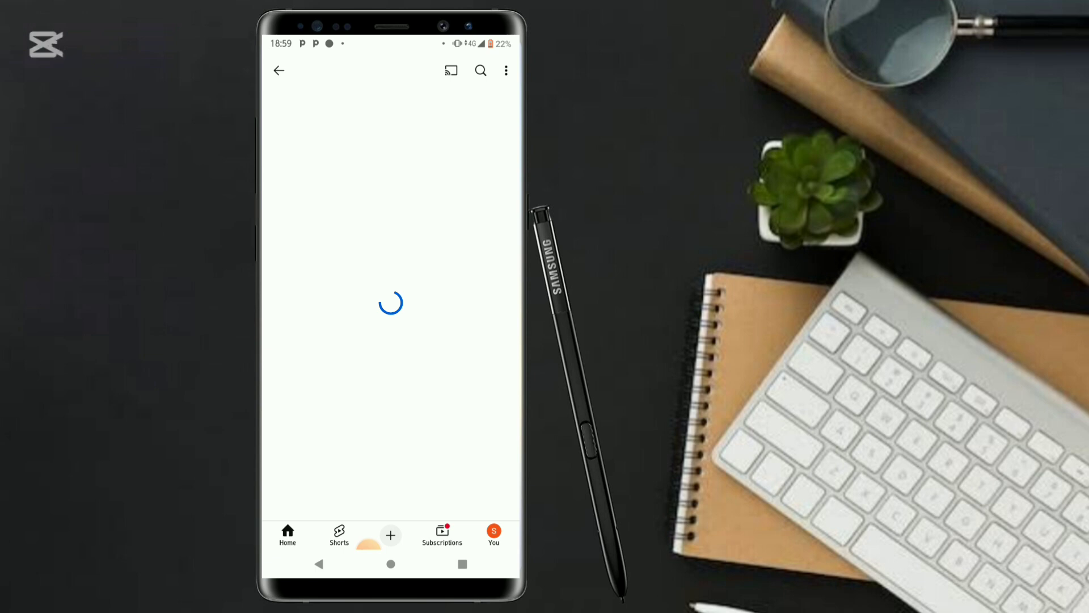
pyautogui.click(368, 543)
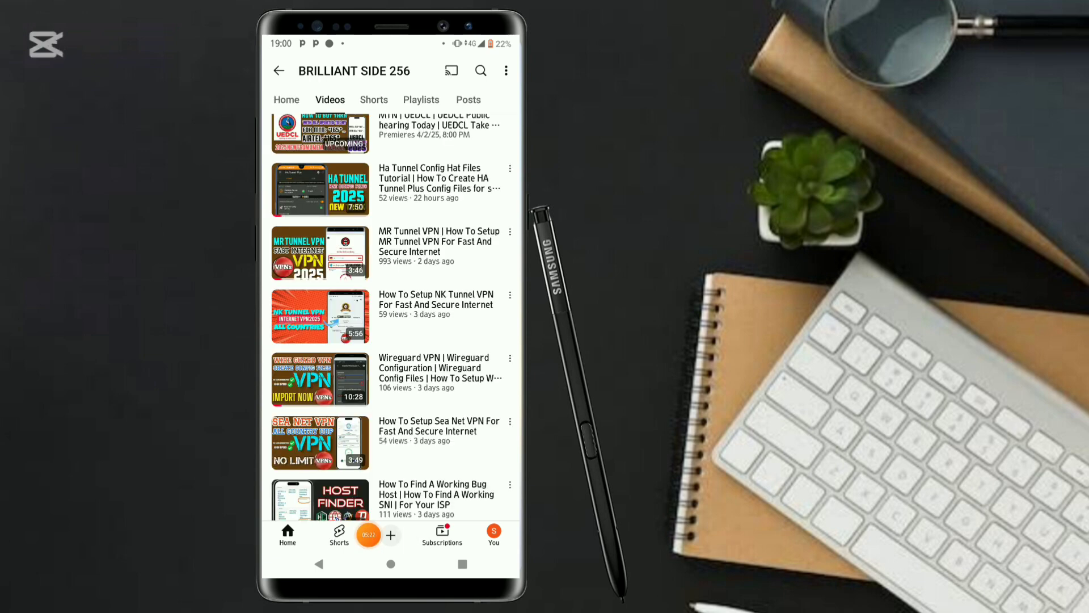
# Scroll down through BRILLIANT SIDE 256's Videos tab and back to the top
pyautogui.scroll(10, 390, 318)
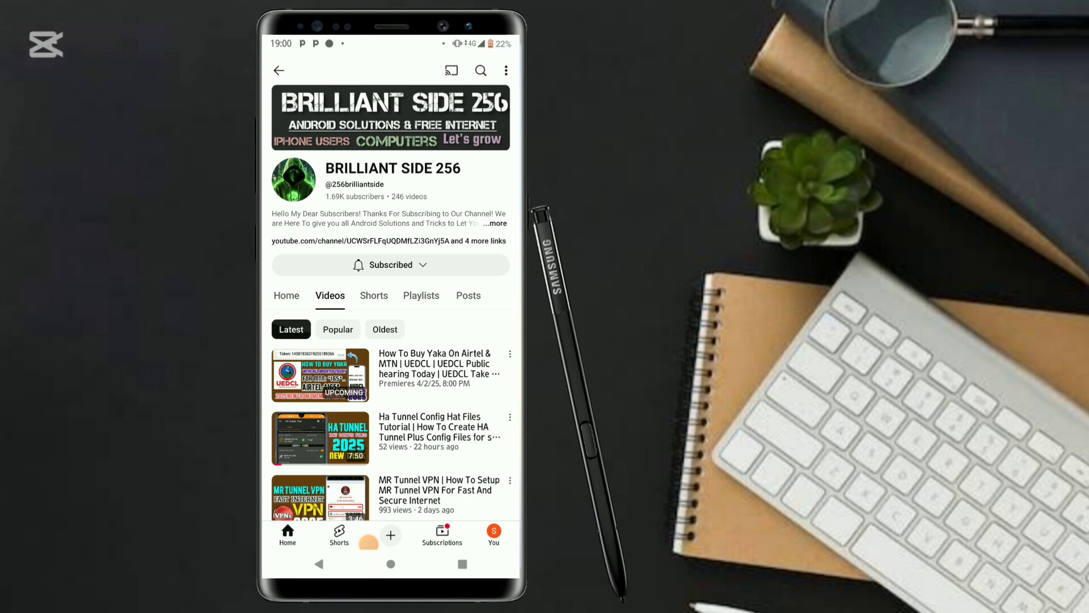
pyautogui.scroll(-10, 390, 317)
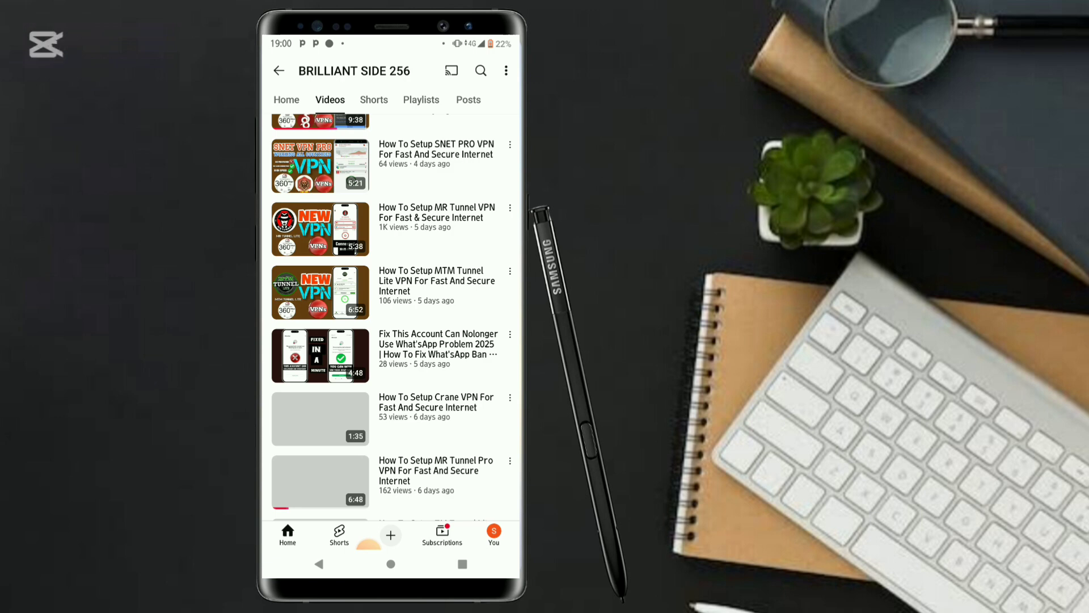
pyautogui.scroll(-4, 390, 318)
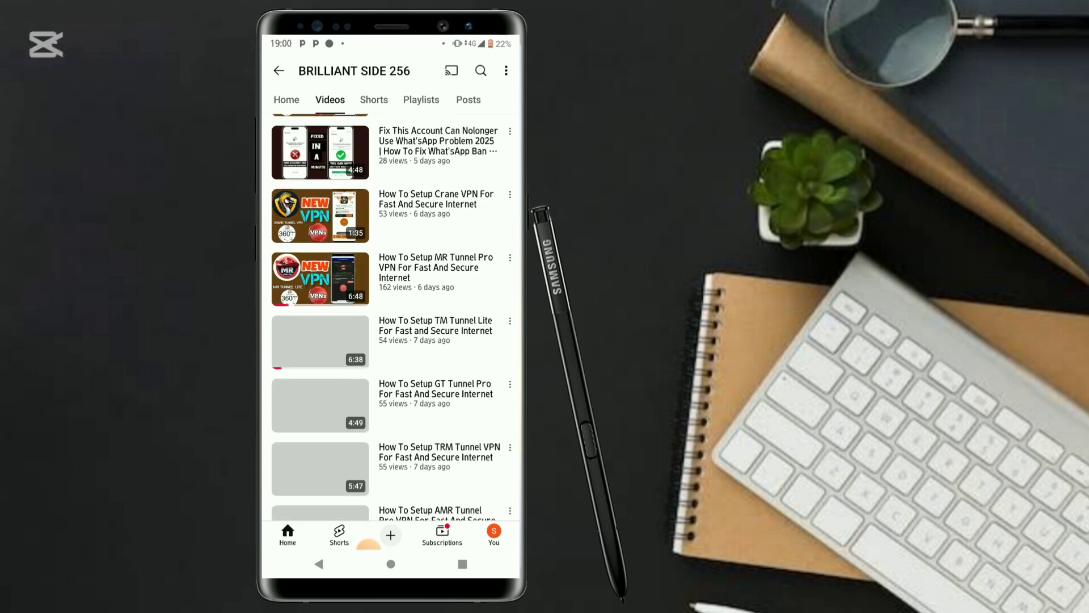
pyautogui.scroll(1, 390, 318)
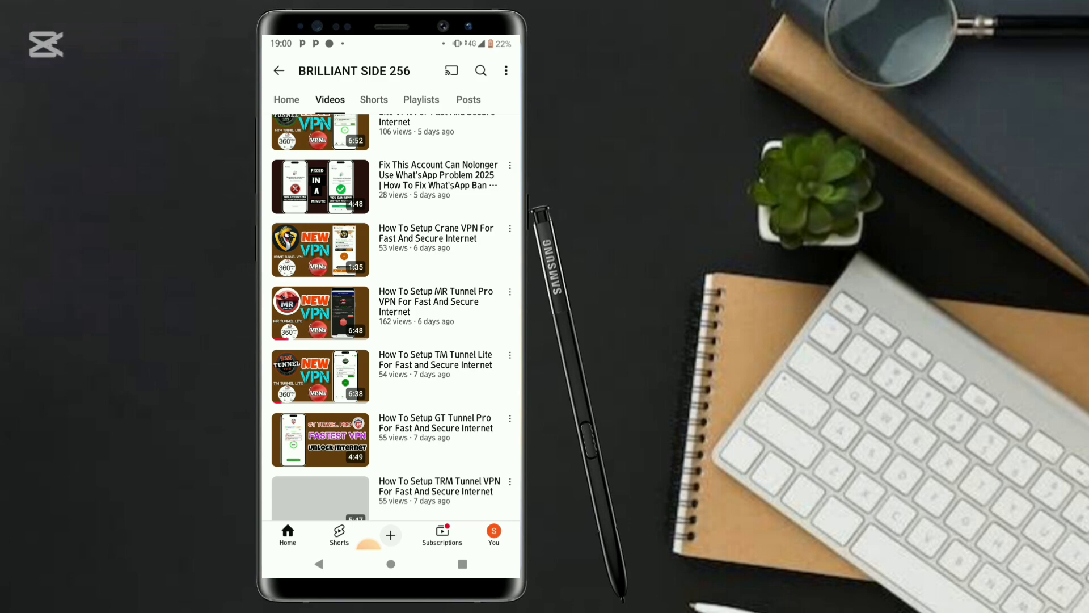
pyautogui.scroll(5, 390, 318)
pyautogui.scroll(10, 389, 318)
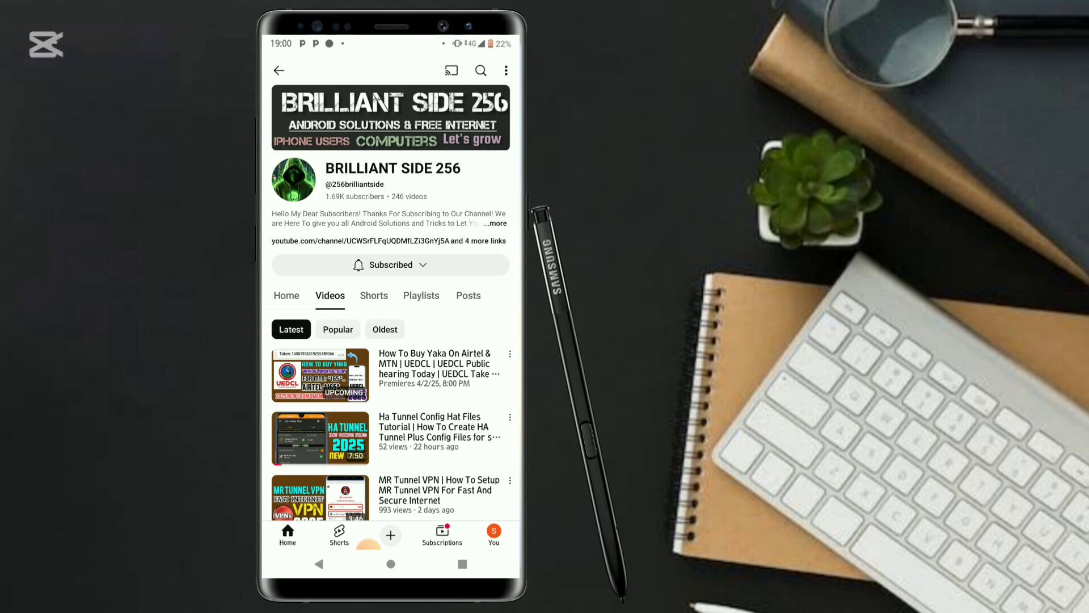
pyautogui.scroll(3, 390, 317)
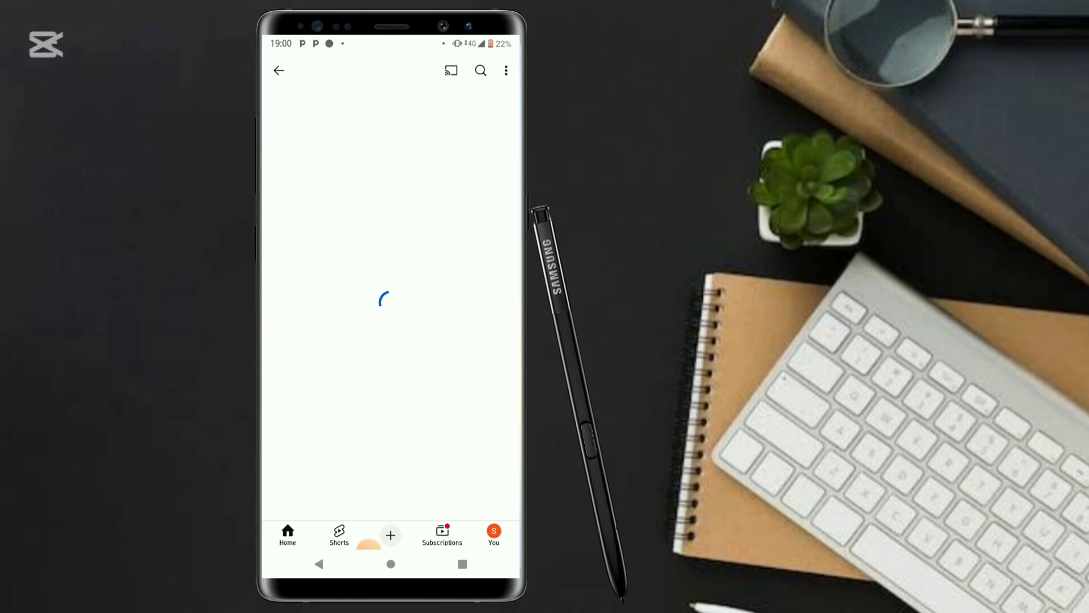
# Scroll the channel's About page down to its Links and More info section
pyautogui.scroll(-2, 390, 301)
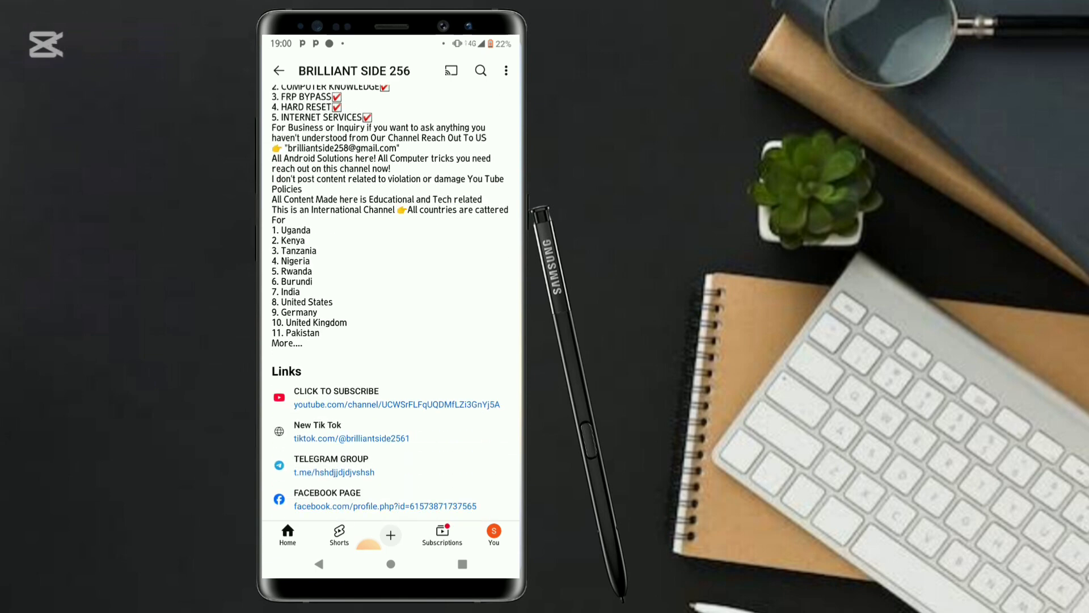
pyautogui.scroll(-3, 390, 301)
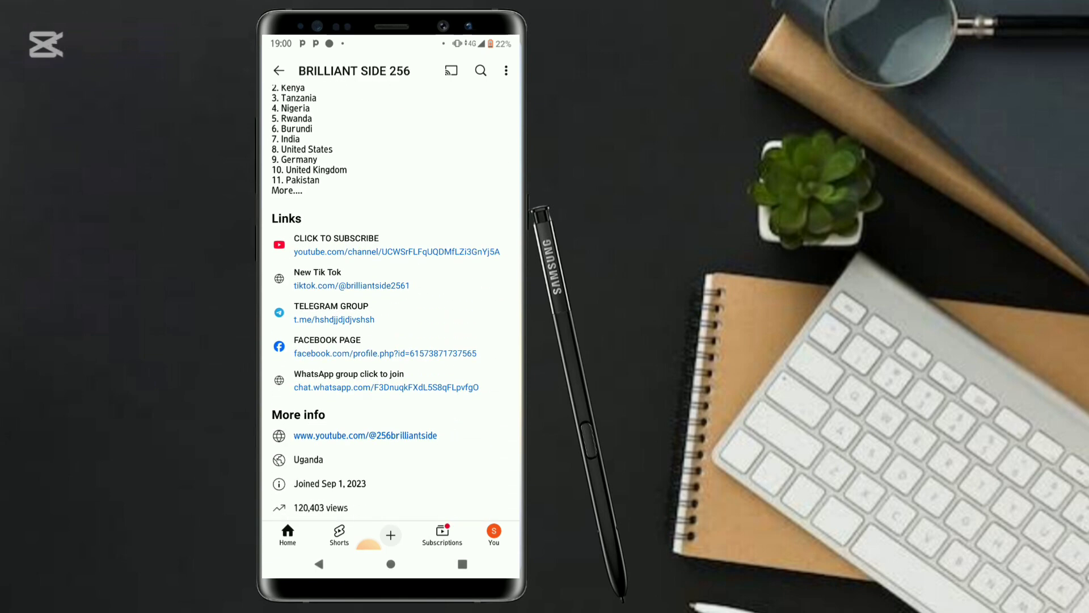
pyautogui.click(369, 539)
pyautogui.click(401, 537)
pyautogui.click(459, 513)
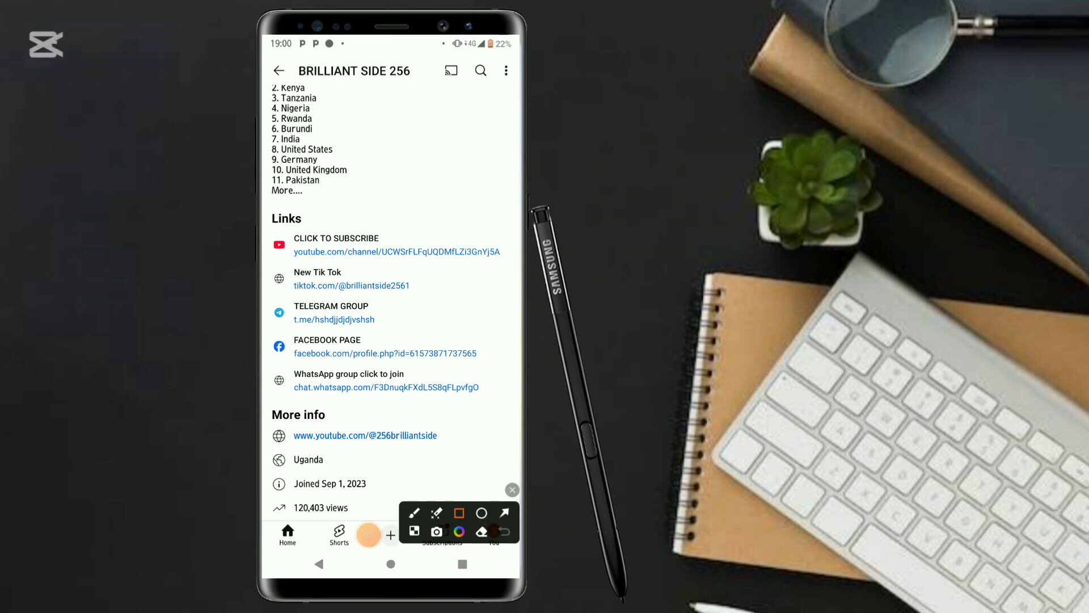
# Outline the TELEGRAM GROUP and WhatsApp group links, then return to the channel's videos
pyautogui.moveTo(273, 287)
pyautogui.mouseDown()
pyautogui.moveTo(363, 324)
pyautogui.moveTo(403, 324)
pyautogui.mouseUp()
pyautogui.moveTo(278, 359)
pyautogui.mouseDown()
pyautogui.moveTo(436, 415)
pyautogui.moveTo(490, 410)
pyautogui.mouseUp()
pyautogui.click(512, 490)
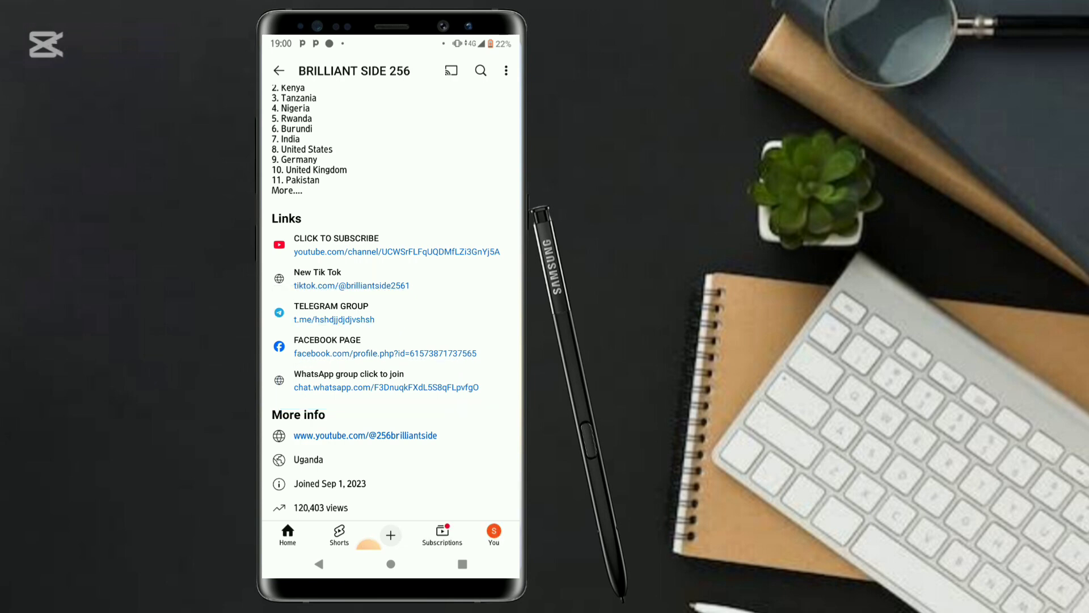
pyautogui.click(279, 71)
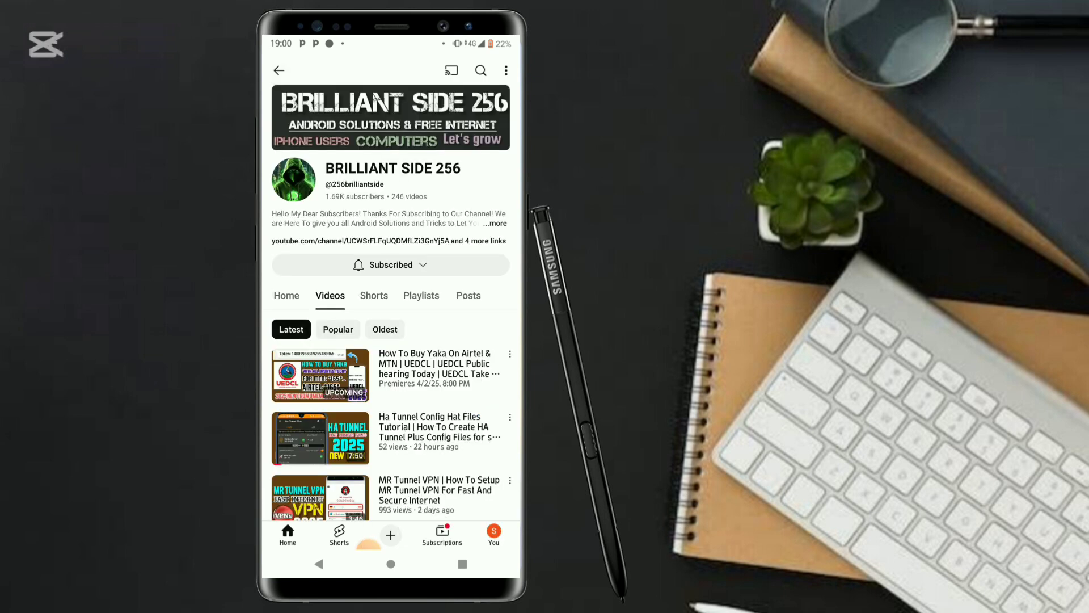
pyautogui.scroll(-5, 391, 312)
pyautogui.scroll(-4, 391, 312)
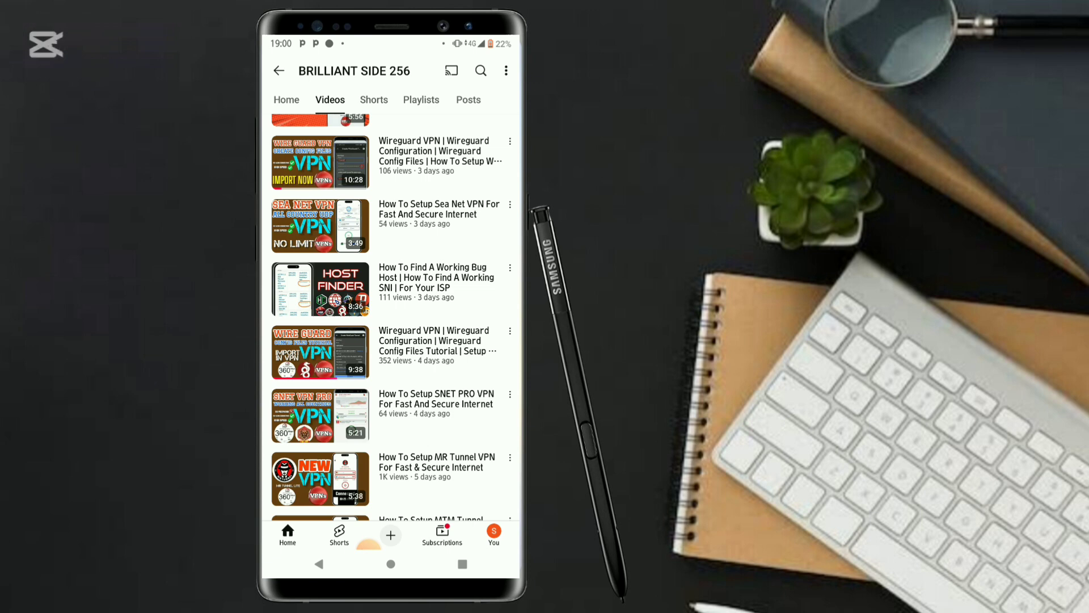
pyautogui.scroll(-2, 391, 313)
pyautogui.scroll(-2, 391, 312)
pyautogui.scroll(-5, 391, 312)
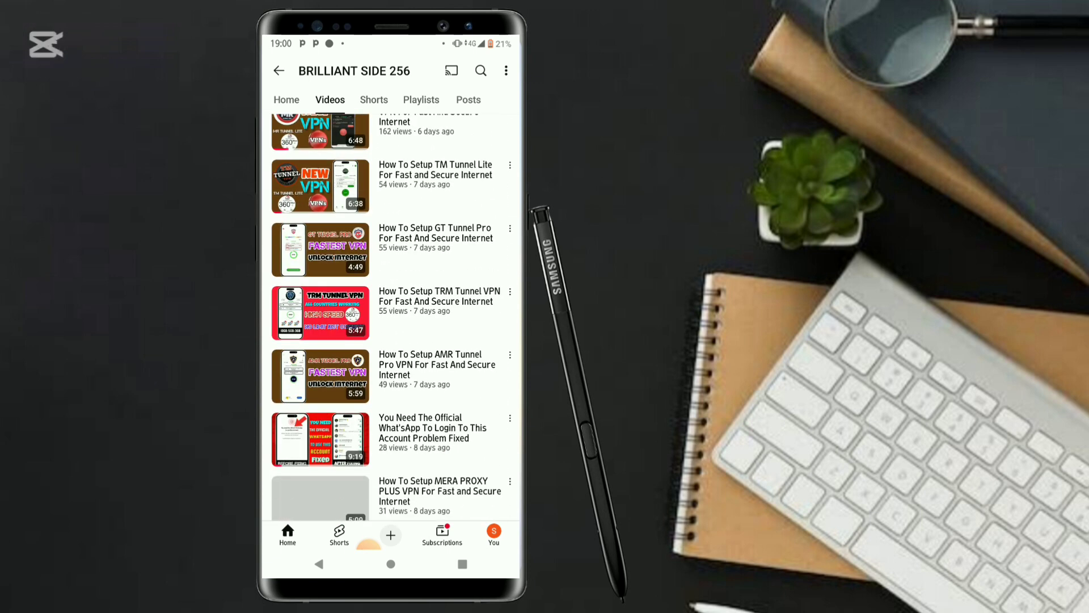
pyautogui.scroll(-1, 391, 313)
pyautogui.scroll(-3, 391, 312)
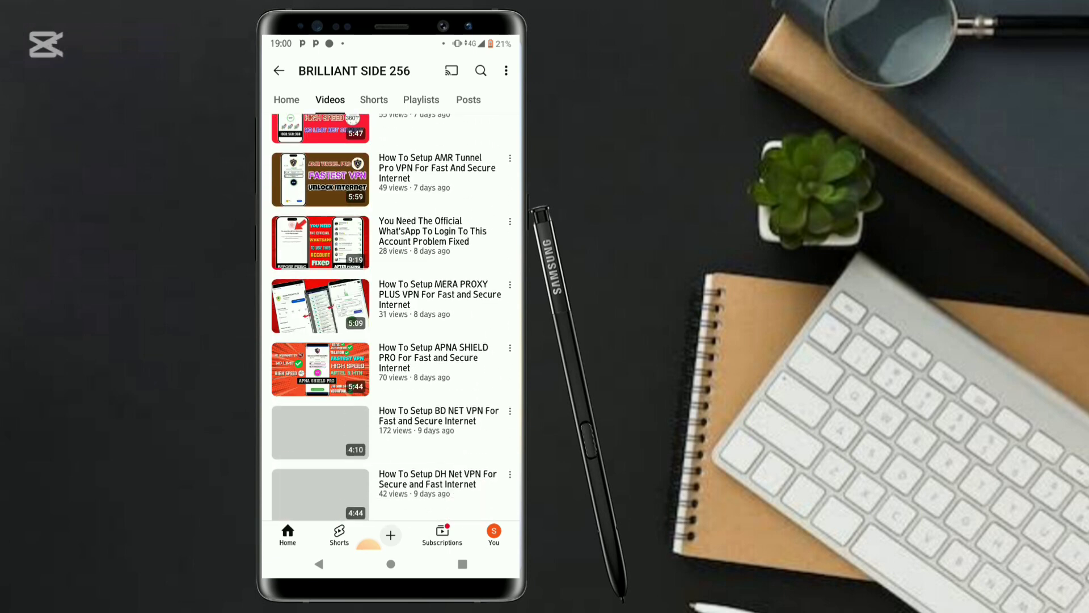
pyautogui.scroll(-4, 391, 312)
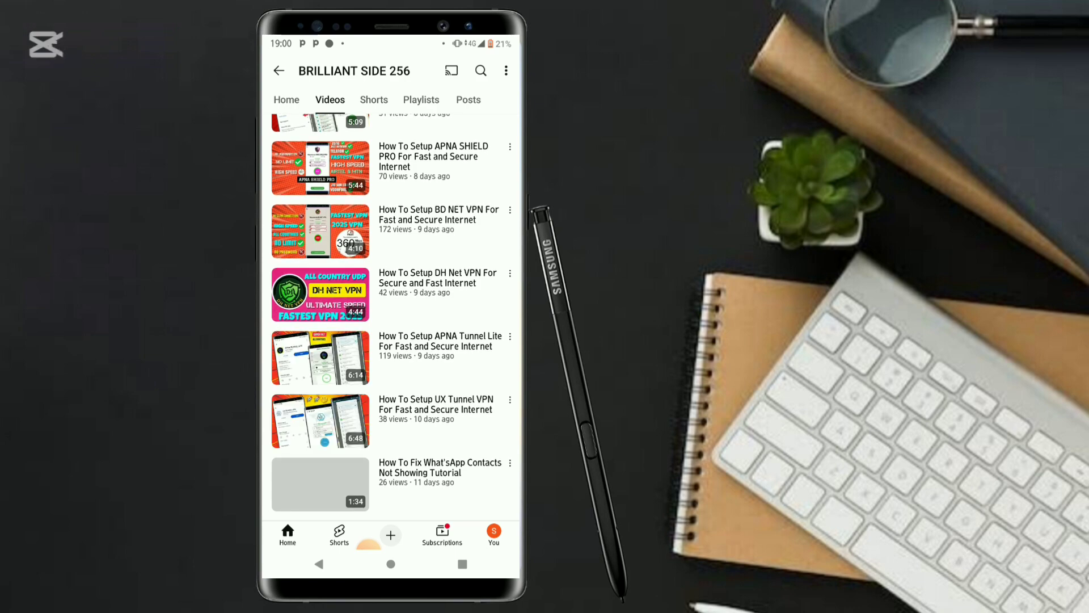
pyautogui.scroll(5, 391, 312)
pyautogui.scroll(5, 390, 312)
pyautogui.scroll(5, 391, 312)
pyautogui.scroll(5, 391, 312)
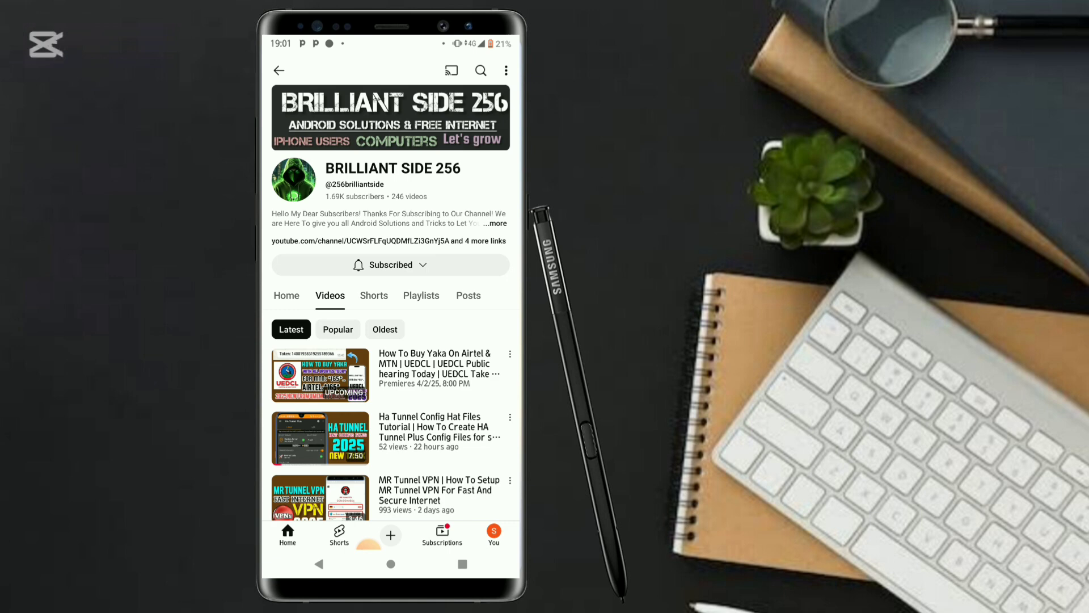
pyautogui.click(367, 543)
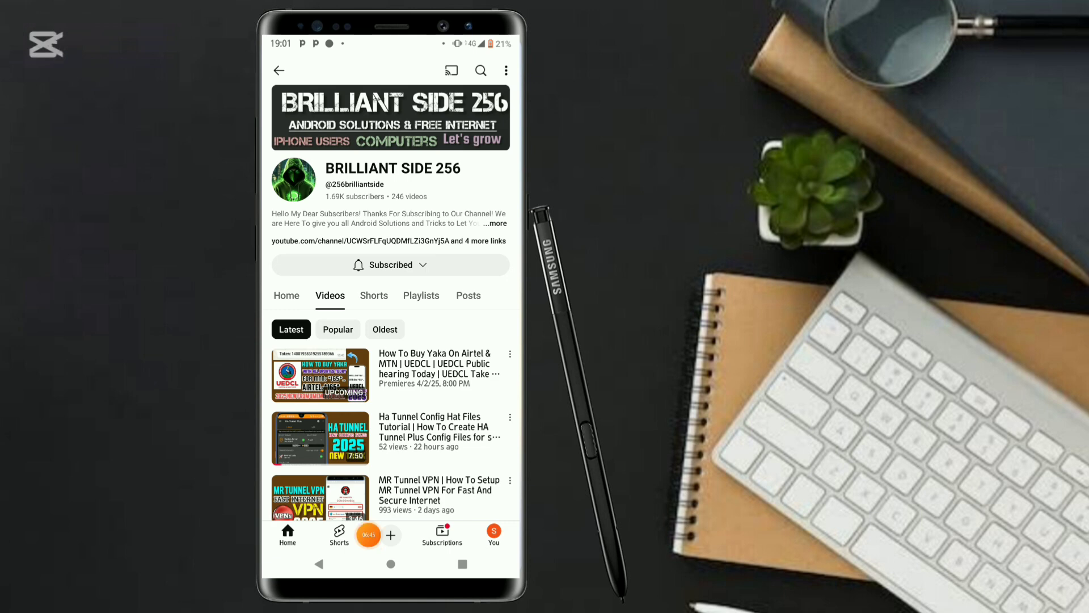